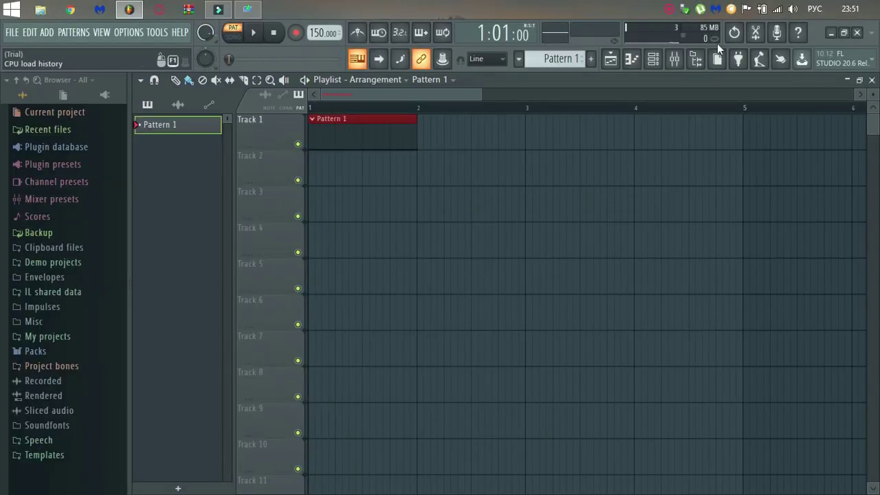
Add a Fruity DrumSynth Live channel to the channel rack, audition its 808 Kick sound and close the plugin window
{"action": "left_click", "coordinate": [628, 69]}
{"action": "left_click", "coordinate": [677, 62]}
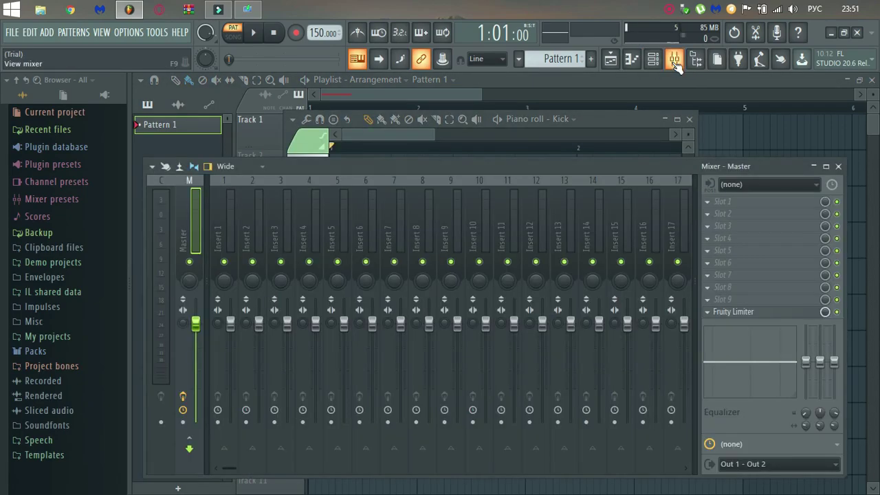
{"action": "left_click", "coordinate": [676, 64]}
{"action": "left_click", "coordinate": [657, 65]}
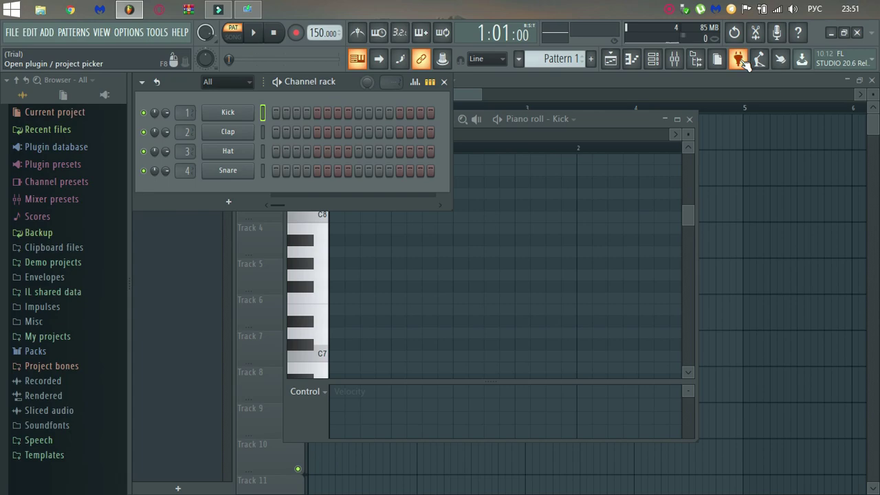
{"action": "left_click", "coordinate": [739, 59]}
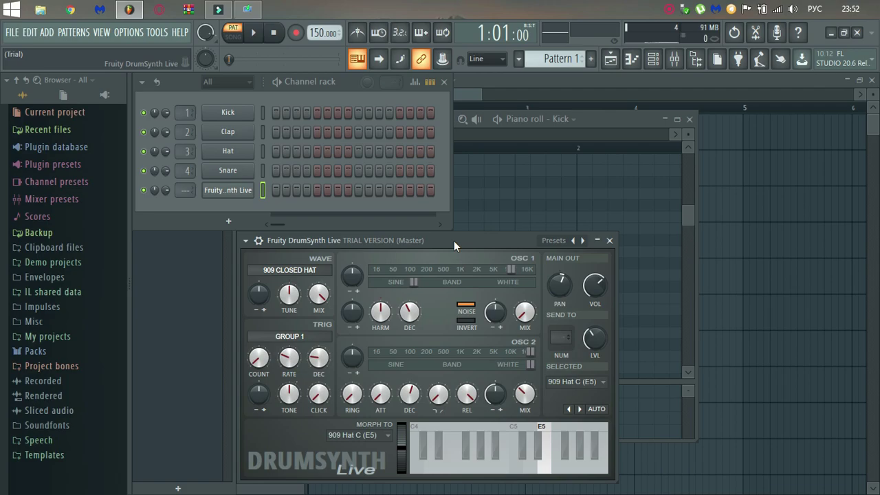
{"action": "left_click_drag", "start_coordinate": [453, 241], "coordinate": [454, 212]}
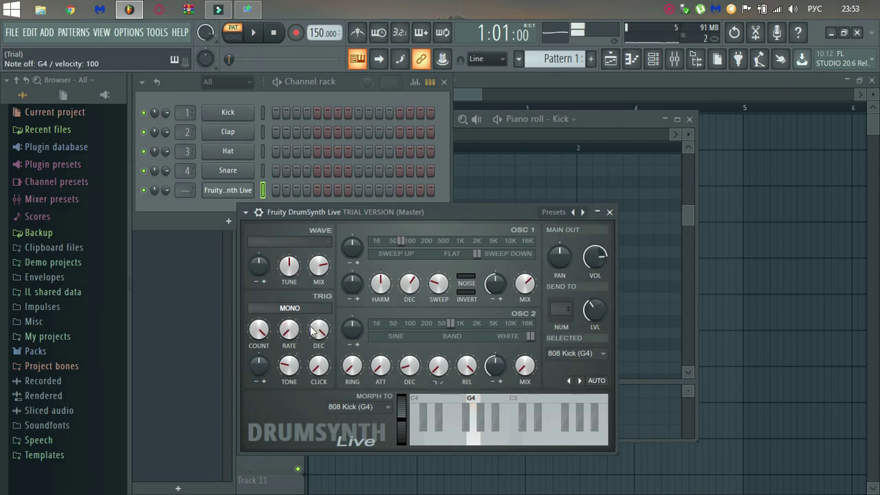
{"action": "left_click", "coordinate": [609, 213]}
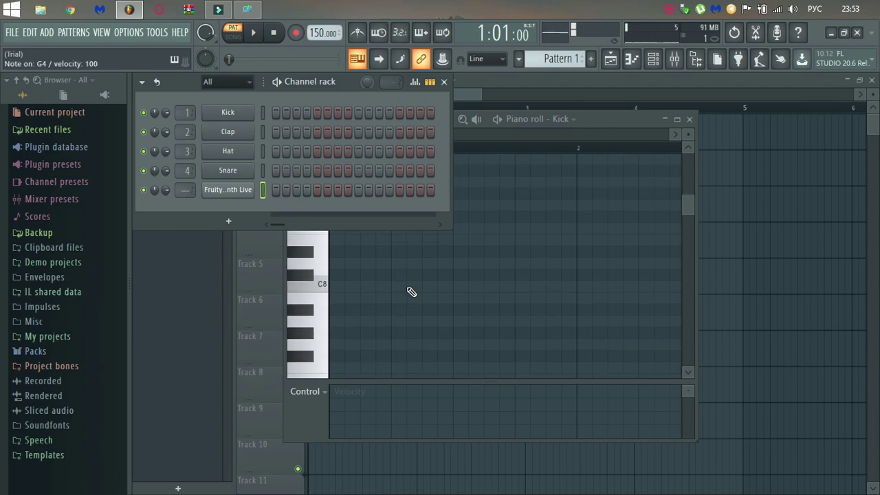
Close the channel rack and bring the lower note range of the piano roll into view for the drum pattern
{"action": "scroll", "coordinate": [411, 292], "scroll_direction": "up", "scroll_amount": 5}
{"action": "left_click", "coordinate": [444, 82]}
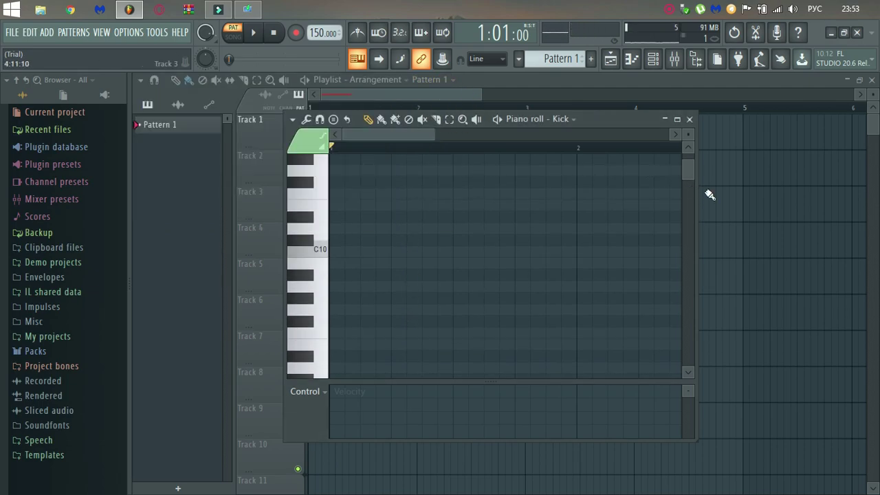
{"action": "left_click_drag", "start_coordinate": [686, 168], "coordinate": [694, 286]}
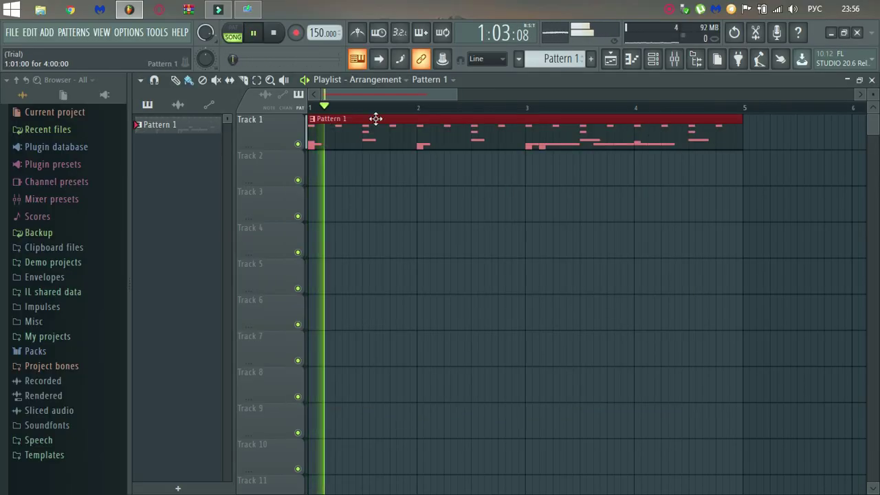
Delete the Kick, Clap, Hat and Snare channels from the channel rack, keeping only Fruity DrumSynth Live
{"action": "left_click", "coordinate": [653, 59]}
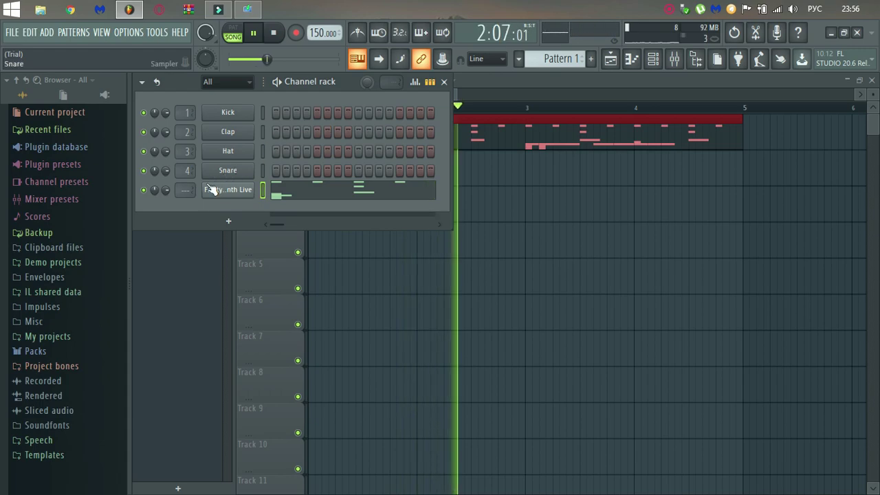
{"action": "scroll", "coordinate": [186, 189], "scroll_direction": "up", "scroll_amount": 1}
{"action": "right_click", "coordinate": [251, 110]}
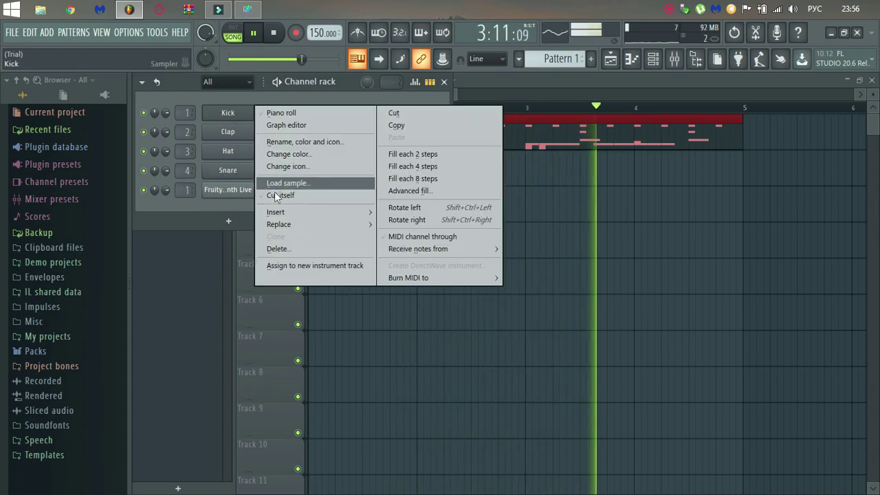
{"action": "left_click", "coordinate": [278, 248]}
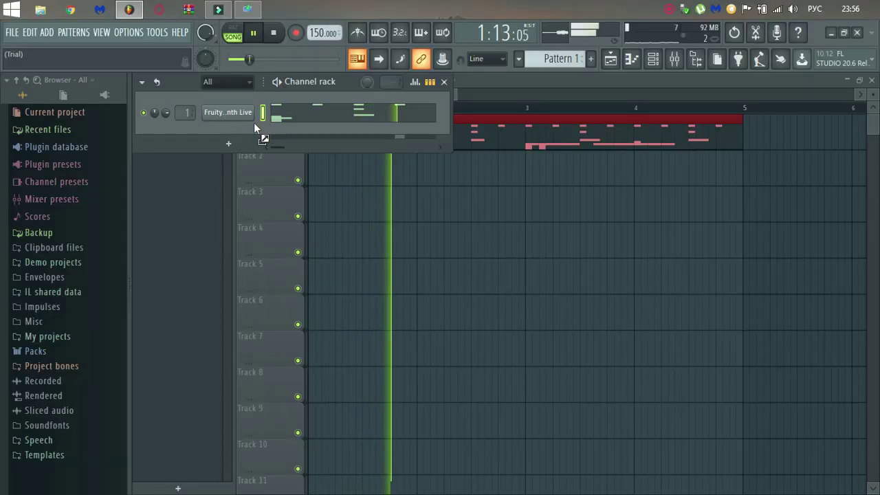
Add a Fruity DX10 channel to the rack and set its Modulation 1 sustain to about 23%
{"action": "left_click_drag", "start_coordinate": [254, 122], "coordinate": [236, 128]}
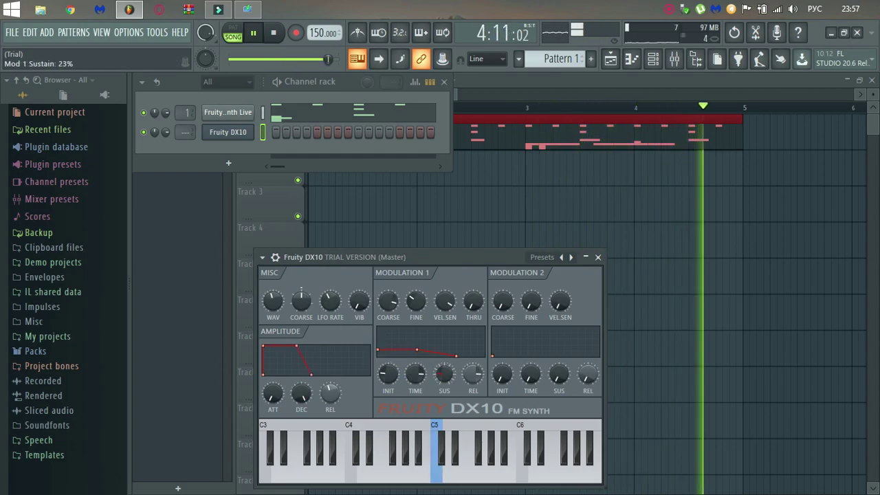
{"action": "left_click", "coordinate": [597, 257]}
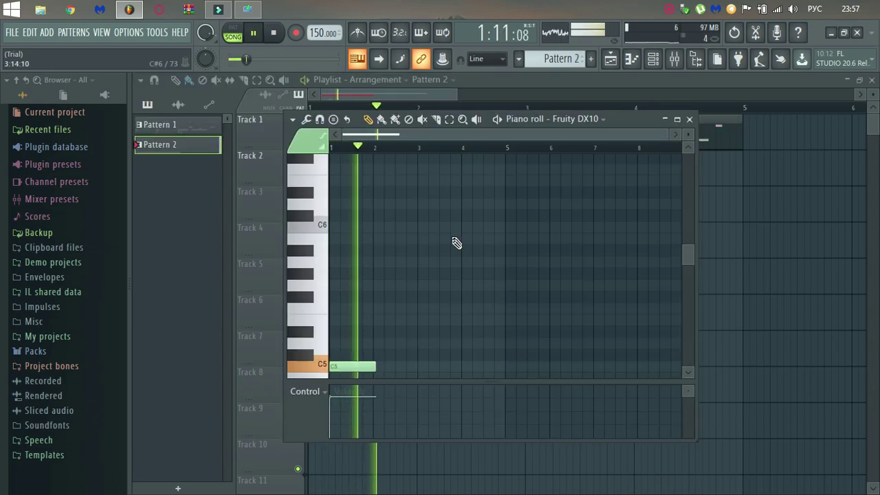
Write a line of C5 notes of varying length for Fruity DX10 in the Pattern 2 piano roll
{"action": "mouse_move", "coordinate": [374, 366]}
{"action": "left_mouse_down"}
{"action": "mouse_move", "coordinate": [461, 366]}
{"action": "mouse_move", "coordinate": [387, 367]}
{"action": "left_mouse_up"}
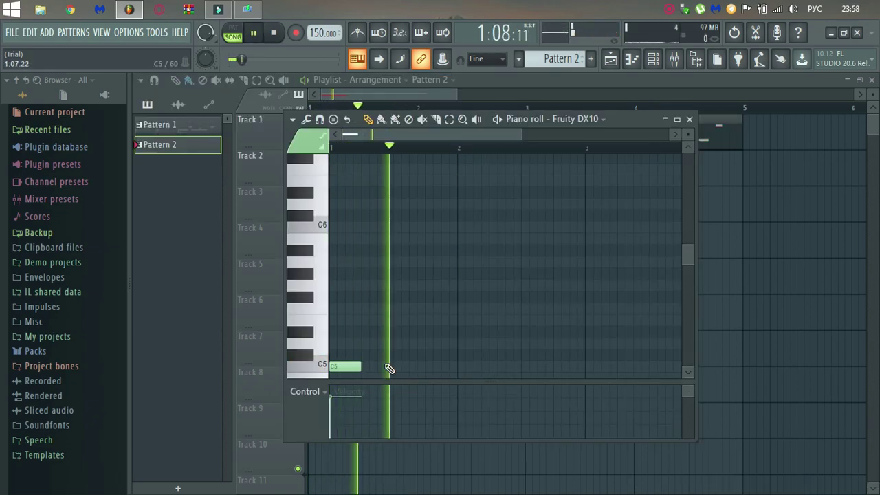
{"action": "left_click", "coordinate": [465, 367]}
{"action": "left_click", "coordinate": [513, 366]}
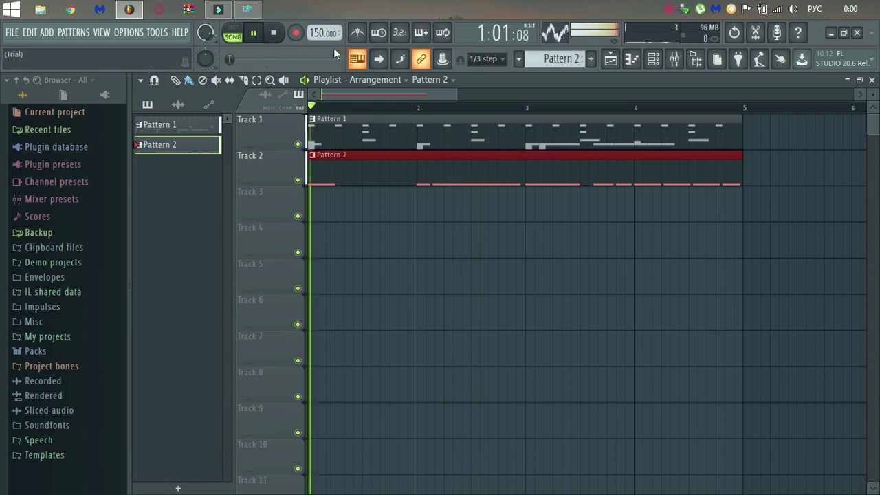
Load Fruity Fast Dist on the Insert 2 mixer track and raise its pre-amplification
{"action": "left_click", "coordinate": [654, 62]}
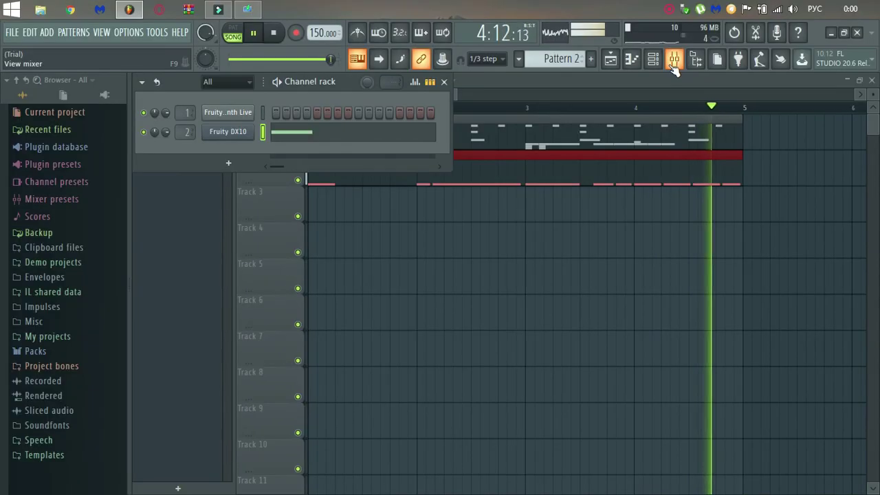
{"action": "left_click", "coordinate": [673, 66]}
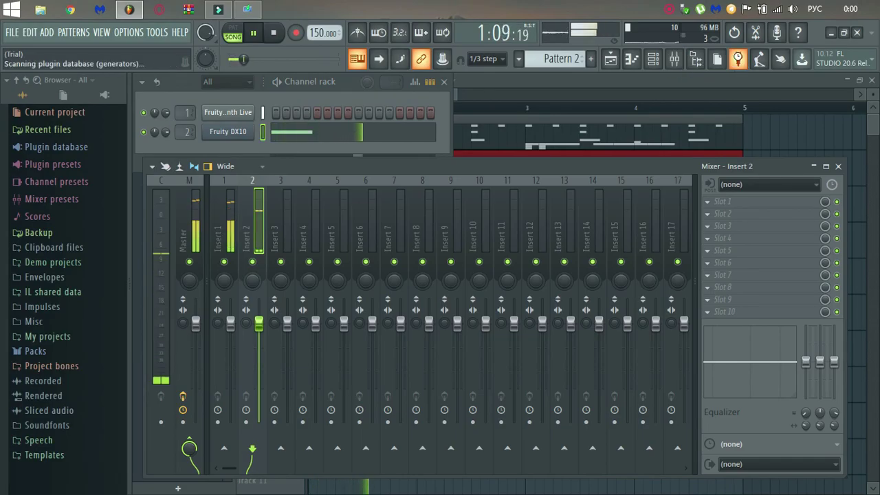
{"action": "key", "text": "F8"}
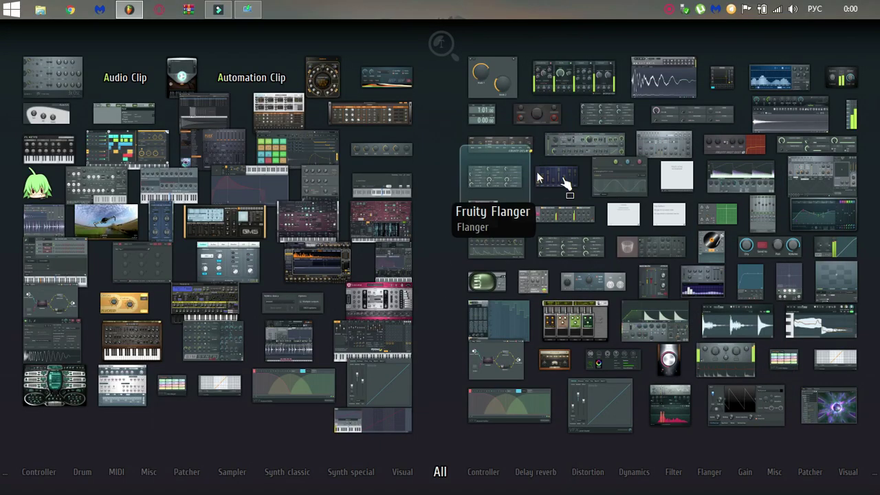
{"action": "left_click_drag", "start_coordinate": [728, 160], "coordinate": [528, 152]}
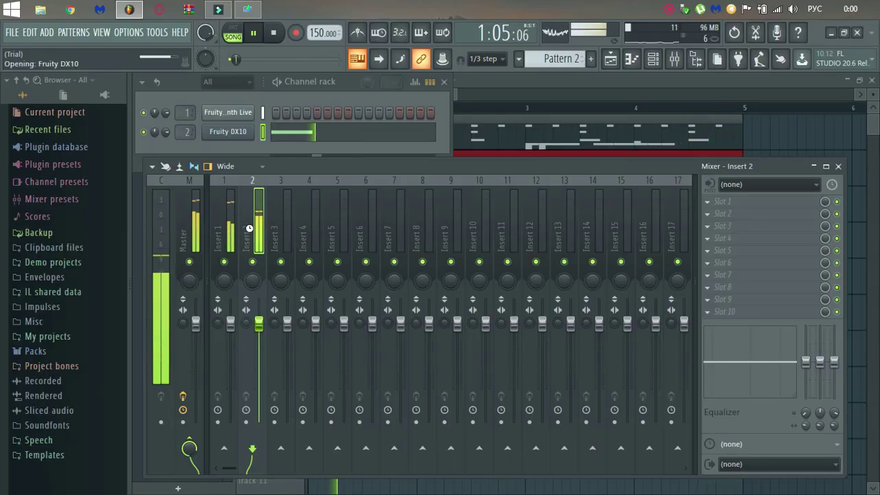
{"action": "left_click_drag", "start_coordinate": [264, 278], "coordinate": [264, 268]}
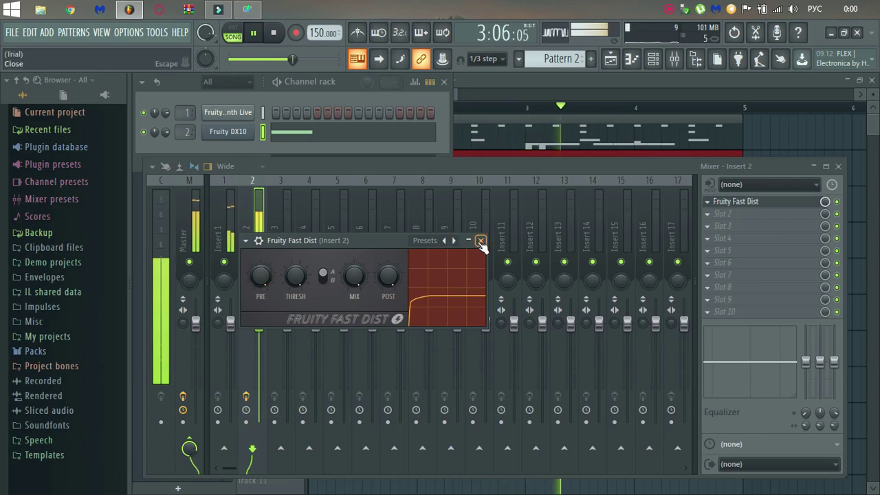
{"action": "left_click", "coordinate": [480, 241]}
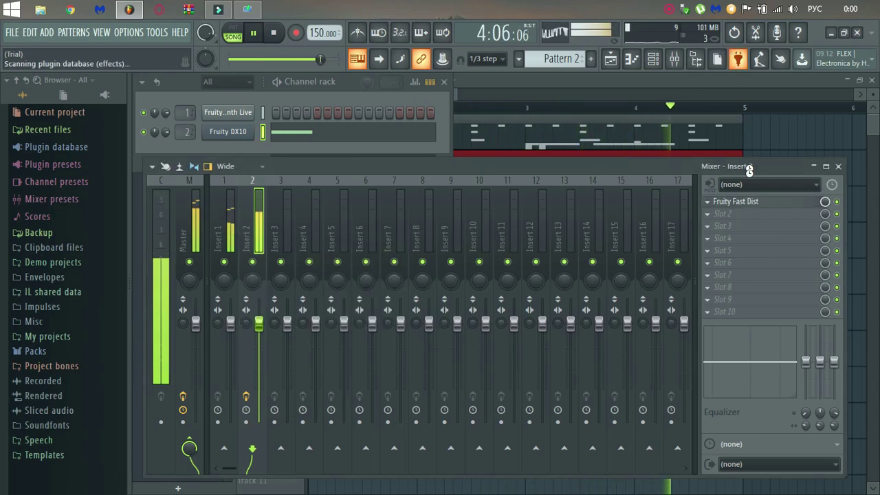
Add Soundgoodizer to Insert 2, turn its amount to maximum and switch it to mode D
{"action": "key", "text": "F8"}
{"action": "left_click_drag", "start_coordinate": [670, 358], "coordinate": [304, 250]}
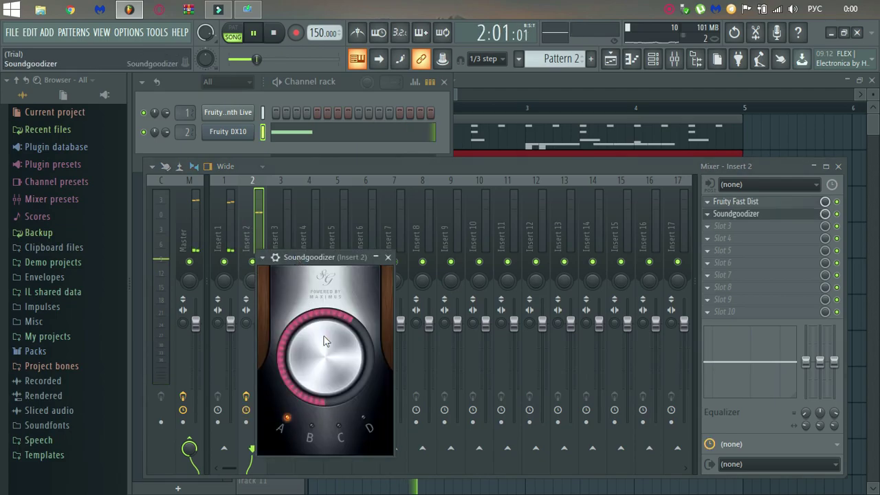
{"action": "left_click", "coordinate": [313, 426]}
{"action": "left_click", "coordinate": [339, 432]}
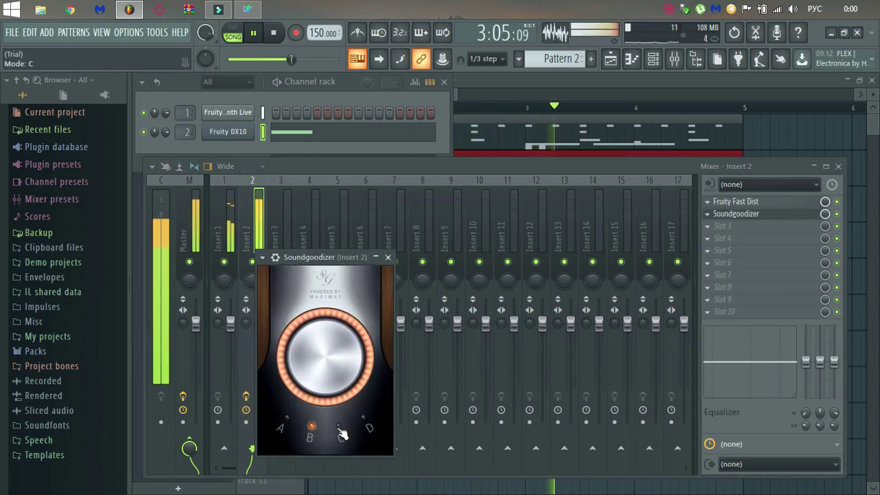
{"action": "left_click", "coordinate": [370, 428]}
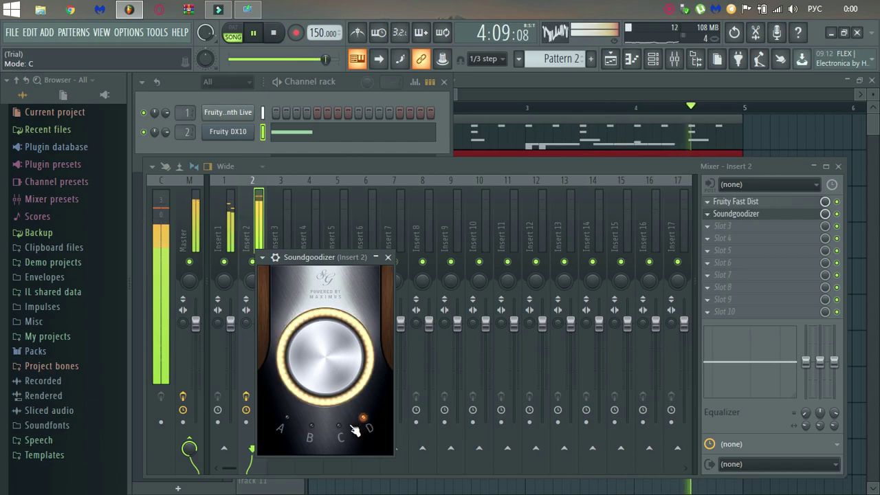
{"action": "left_click", "coordinate": [387, 257]}
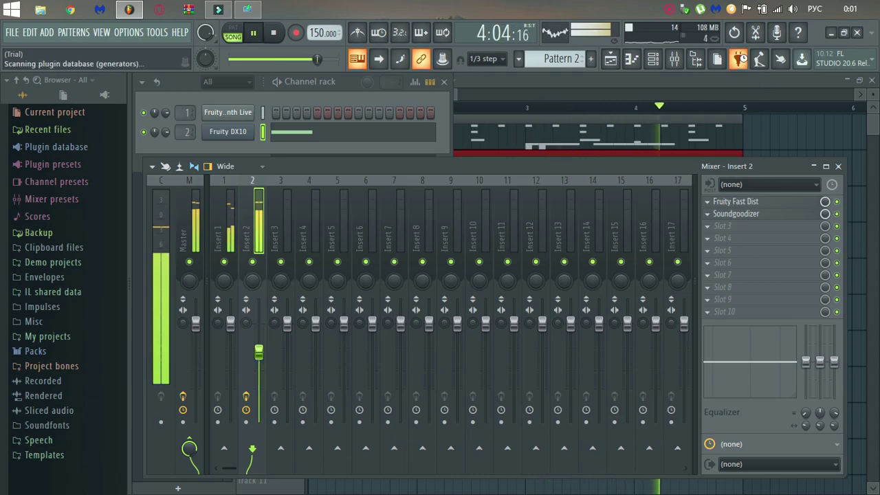
Add Fruity parametric EQ 2 to Insert 2, boosting bands 1 and 5 and cutting bands 4, 6 and 7
{"action": "left_click", "coordinate": [739, 59]}
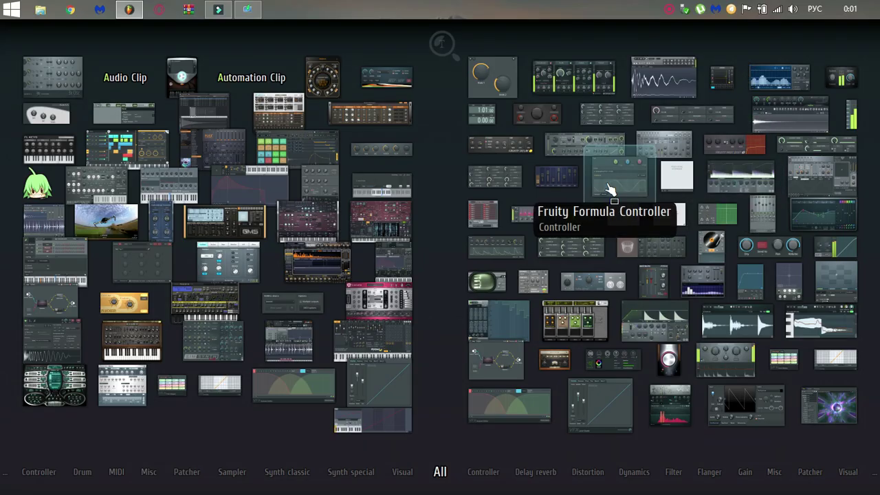
{"action": "key", "text": "Escape"}
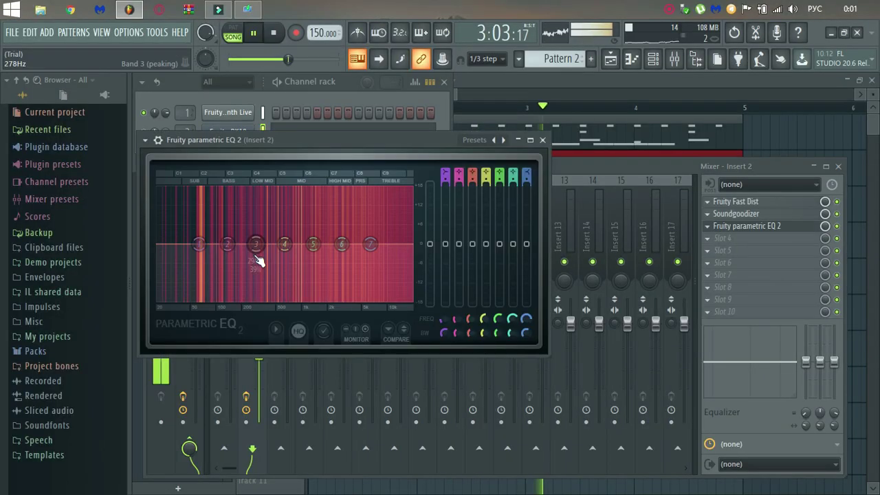
{"action": "left_click_drag", "start_coordinate": [199, 244], "coordinate": [199, 243]}
{"action": "left_click_drag", "start_coordinate": [369, 244], "coordinate": [349, 252]}
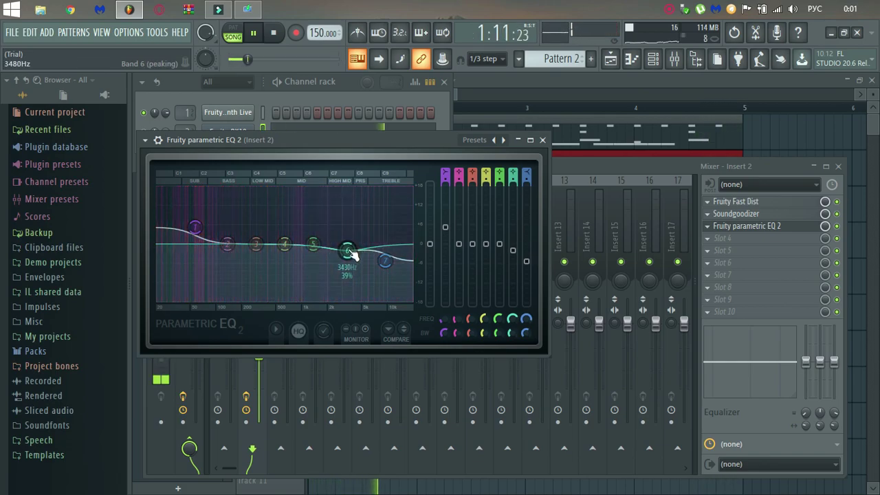
{"action": "left_click_drag", "start_coordinate": [261, 249], "coordinate": [312, 232]}
{"action": "left_click_drag", "start_coordinate": [284, 244], "coordinate": [285, 265]}
{"action": "left_click", "coordinate": [542, 141]}
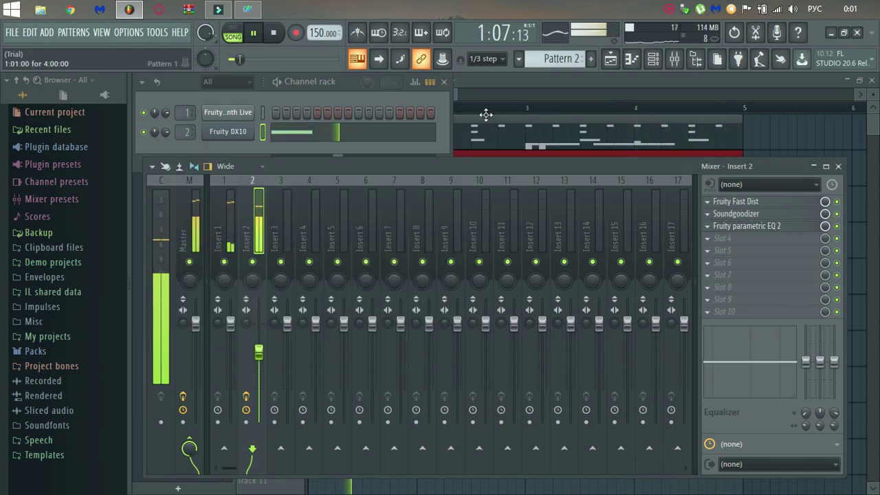
Create automation clips for the Insert 2 EQ's band 1 and band 7 frequencies on playlist tracks 3 and 4
{"action": "left_click", "coordinate": [445, 82]}
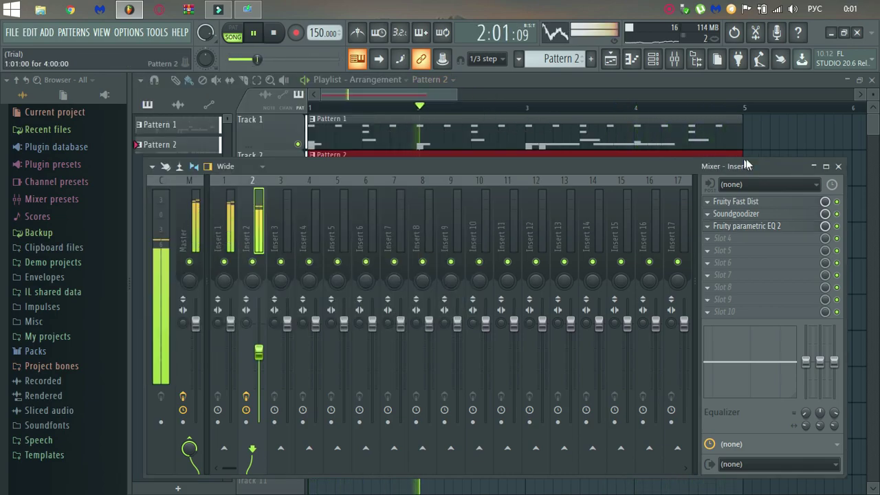
{"action": "left_click", "coordinate": [742, 227]}
{"action": "left_click", "coordinate": [844, 167]}
{"action": "left_click_drag", "start_coordinate": [471, 144], "coordinate": [666, 278]}
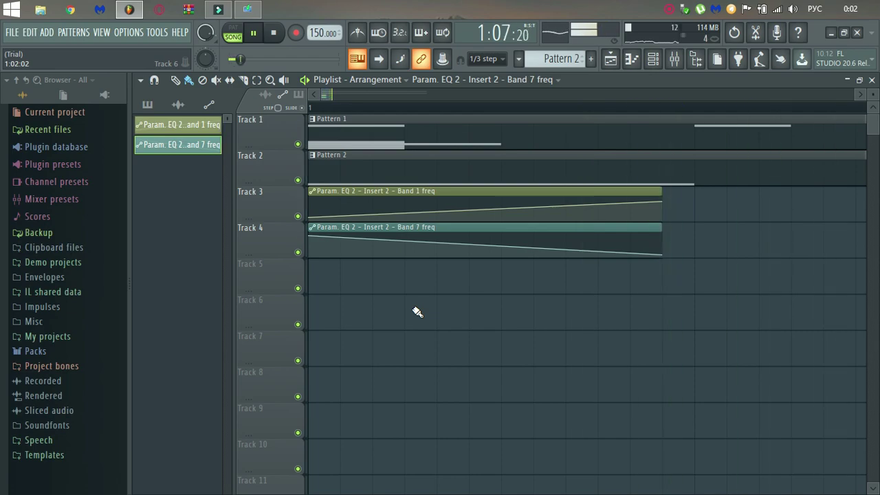
{"action": "scroll", "coordinate": [411, 114], "scroll_direction": "down", "scroll_amount": 5}
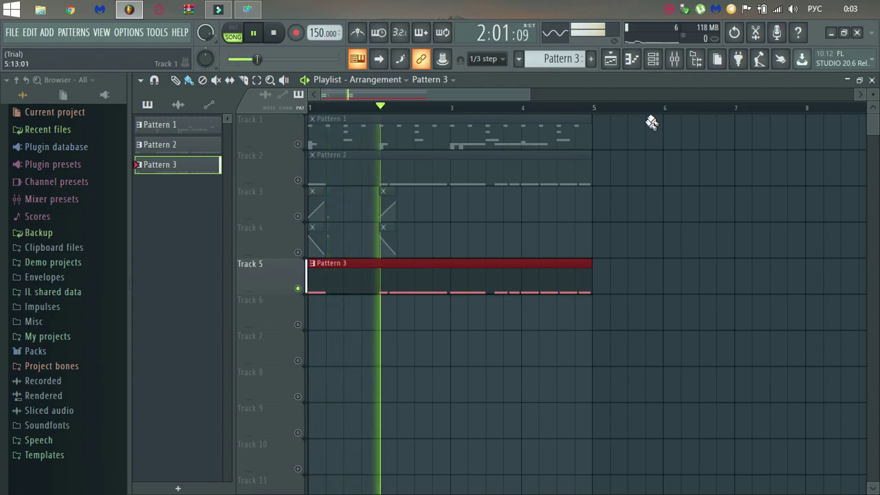
Add Soundgoodizer to the Insert 3 mixer track and turn its amount to maximum
{"action": "left_click", "coordinate": [673, 60]}
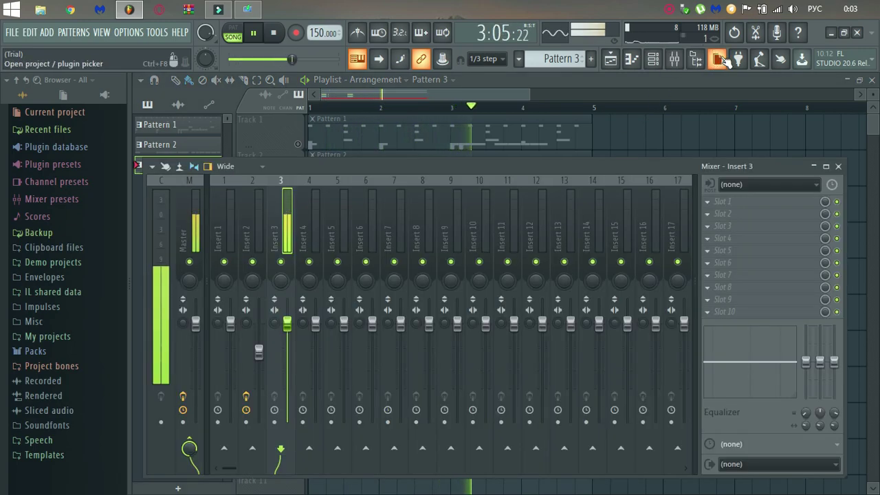
{"action": "left_click", "coordinate": [734, 59]}
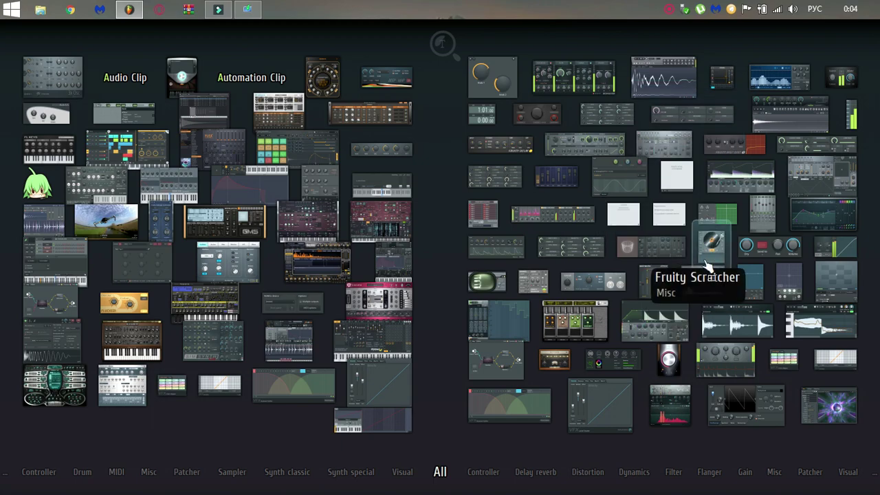
{"action": "left_click_drag", "start_coordinate": [669, 359], "coordinate": [617, 250]}
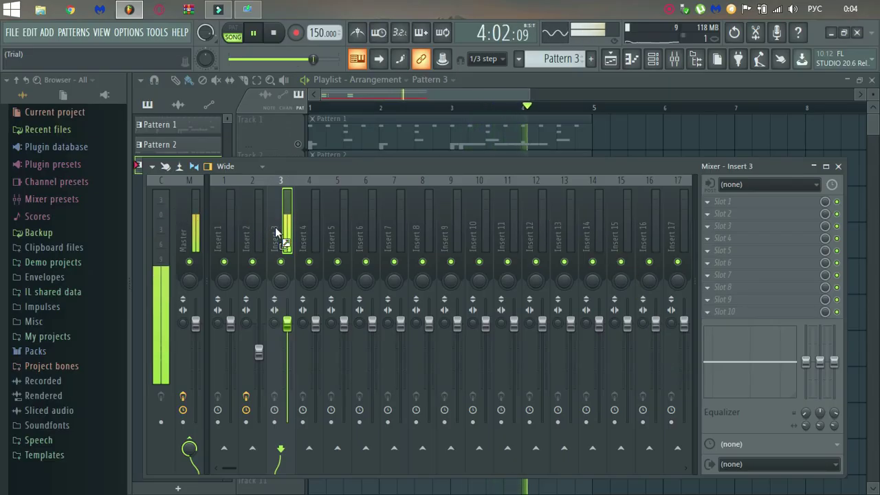
{"action": "left_click_drag", "start_coordinate": [278, 233], "coordinate": [280, 236]}
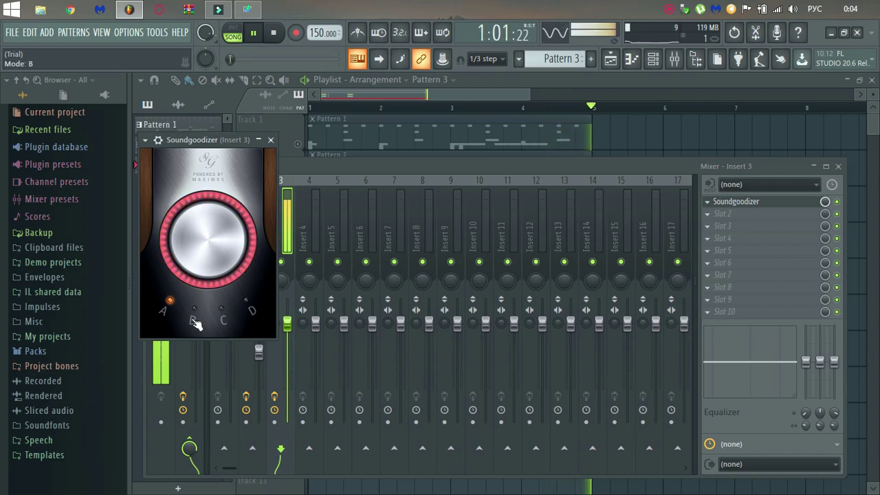
Add Fruity parametric EQ 2 to Insert 3 and pull bands 3 to 7 down so only the low frequencies pass
{"action": "left_click", "coordinate": [271, 140]}
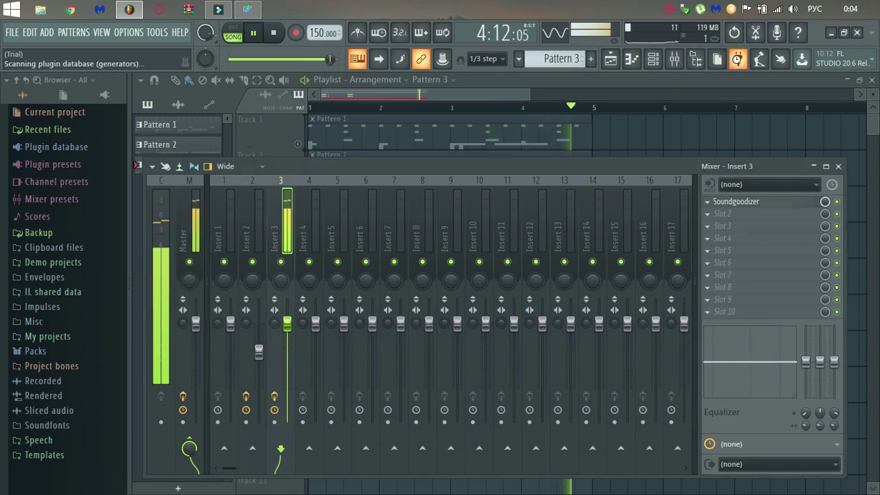
{"action": "left_click", "coordinate": [736, 58]}
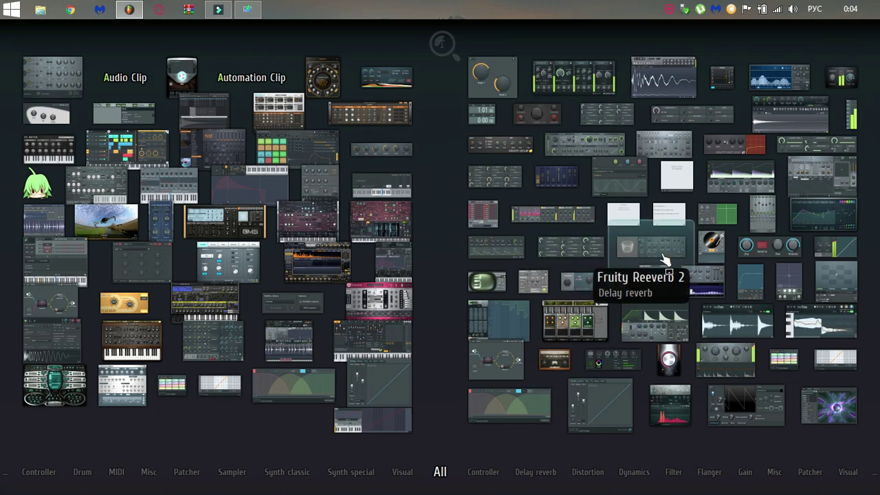
{"action": "left_click_drag", "start_coordinate": [831, 220], "coordinate": [302, 244]}
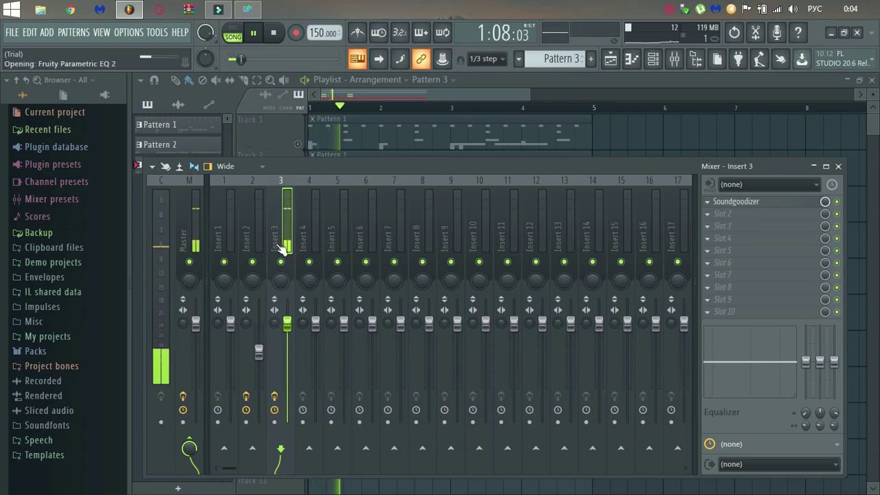
{"action": "left_click_drag", "start_coordinate": [386, 260], "coordinate": [386, 316]}
{"action": "left_click_drag", "start_coordinate": [330, 261], "coordinate": [352, 308]}
{"action": "left_click_drag", "start_coordinate": [503, 260], "coordinate": [492, 323]}
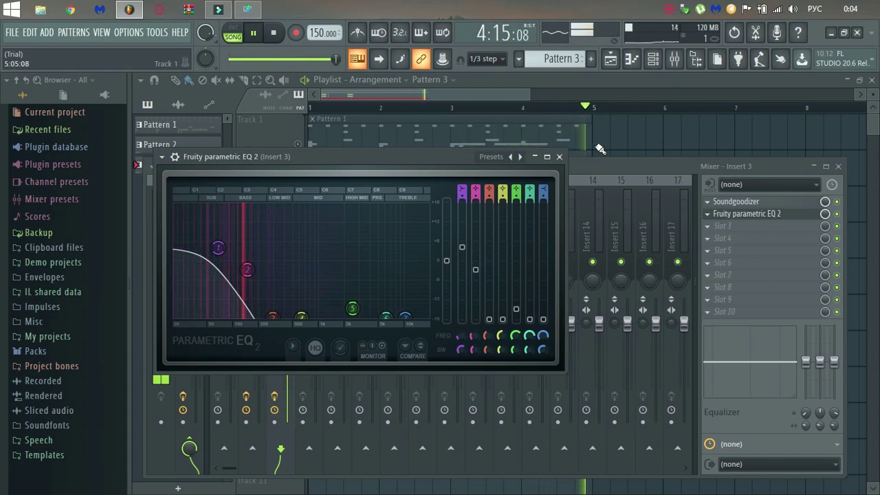
{"action": "left_click", "coordinate": [560, 157]}
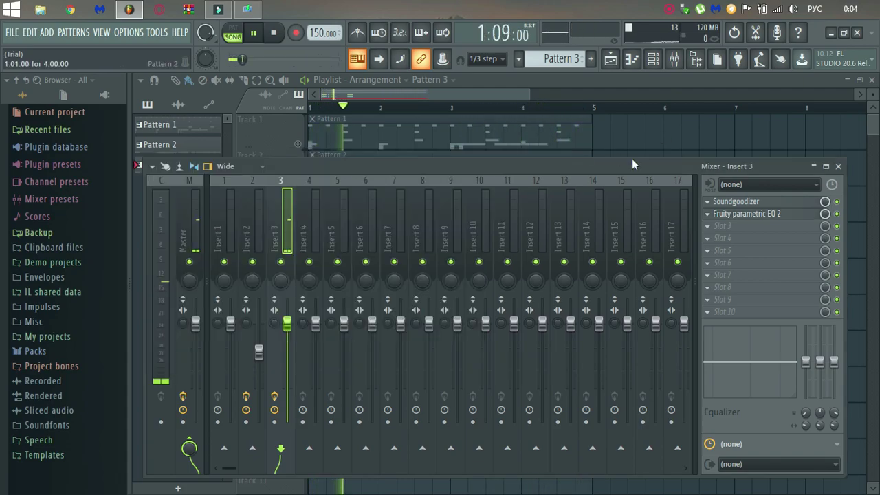
{"action": "left_click", "coordinate": [838, 167]}
Add a D5 slide note above the long C5 note in bar 2 of Pattern 3's 3x Osc piano roll
{"action": "double_click", "coordinate": [453, 281]}
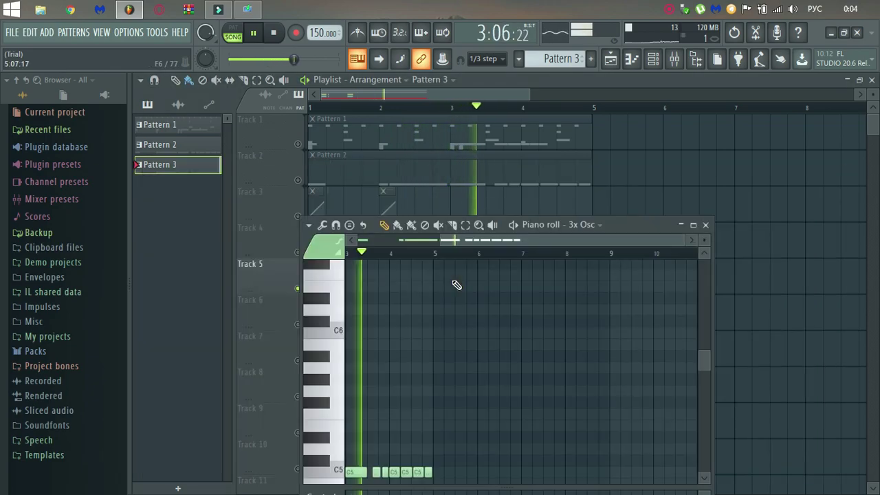
{"action": "left_click_drag", "start_coordinate": [506, 237], "coordinate": [408, 250]}
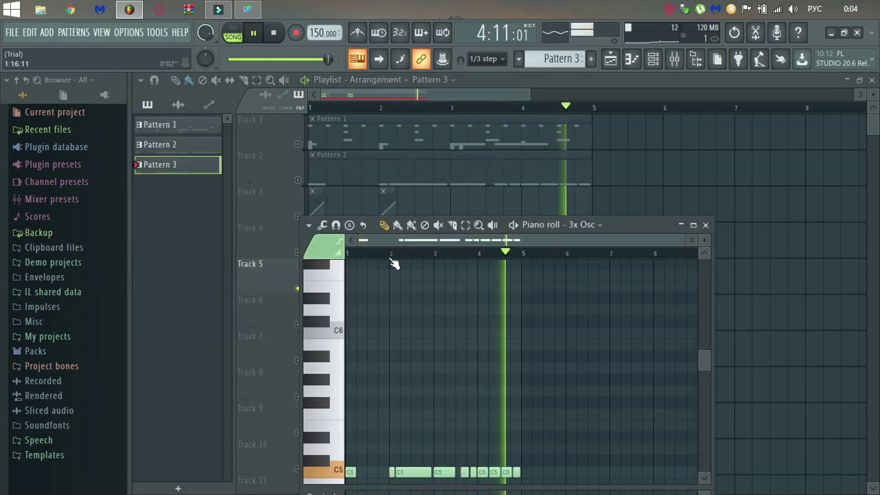
{"action": "scroll", "coordinate": [393, 264], "scroll_direction": "up", "scroll_amount": 5}
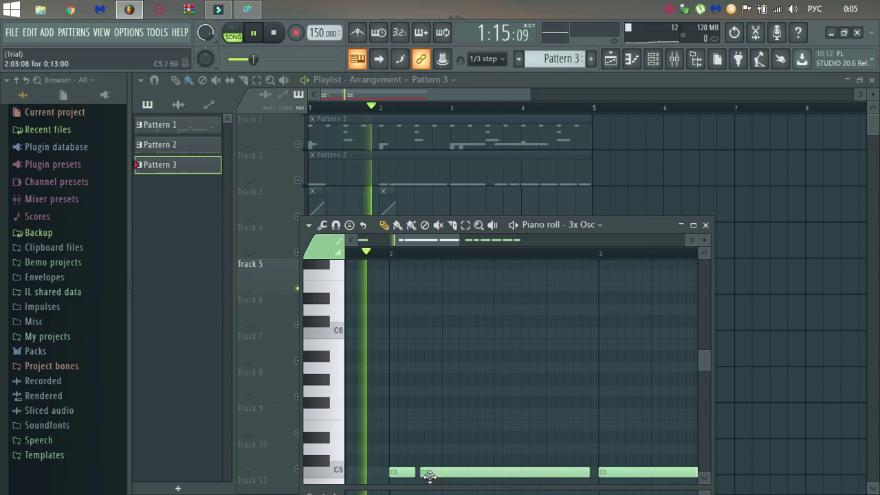
{"action": "left_click", "coordinate": [428, 449]}
{"action": "left_click_drag", "start_coordinate": [454, 451], "coordinate": [447, 451]}
{"action": "double_click", "coordinate": [447, 451]}
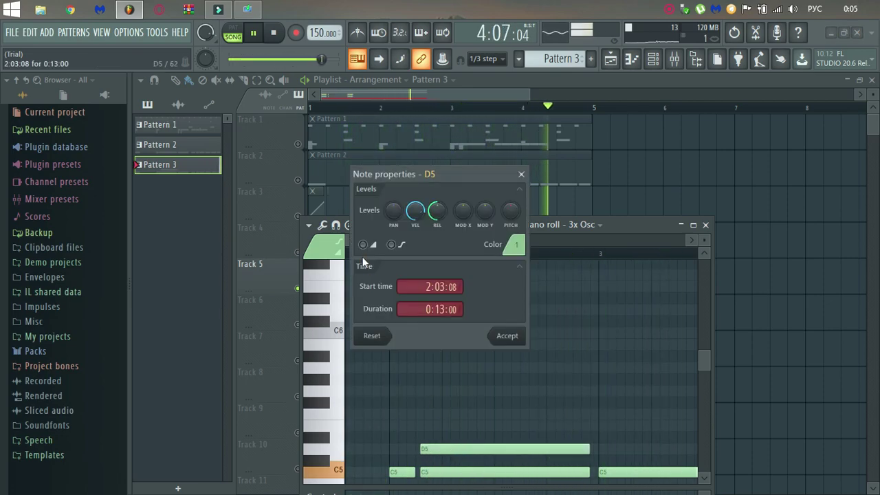
{"action": "left_click", "coordinate": [507, 336]}
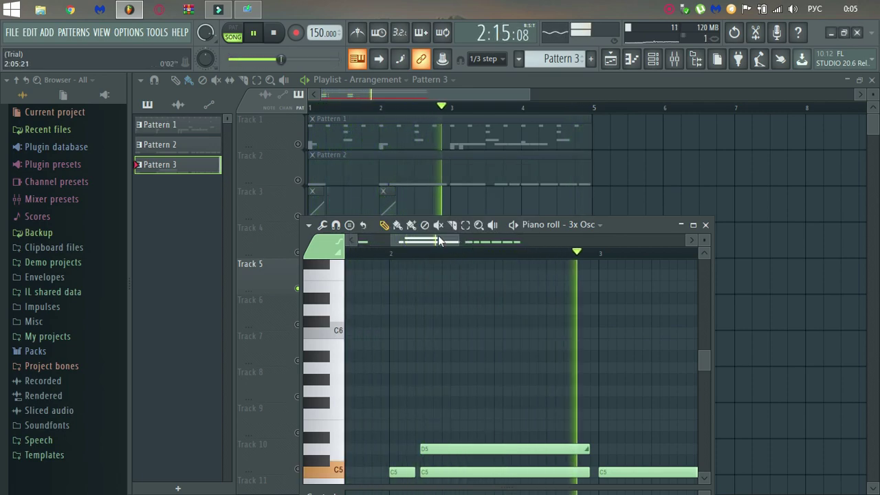
Add D5 slide notes over three C5 notes around bar 4 and A#4, G#4 and G4 slides under the last three
{"action": "left_click_drag", "start_coordinate": [434, 240], "coordinate": [453, 240]}
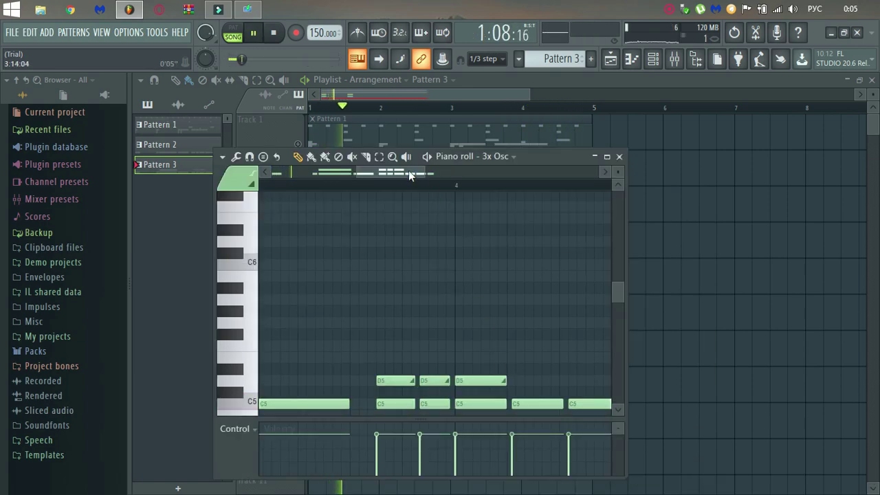
{"action": "left_click_drag", "start_coordinate": [409, 175], "coordinate": [425, 173]}
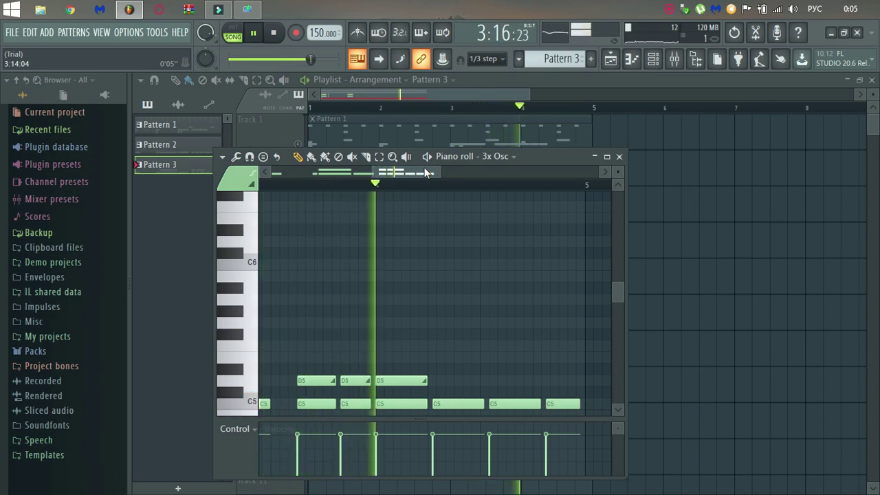
{"action": "scroll", "coordinate": [481, 284], "scroll_direction": "down", "scroll_amount": 2}
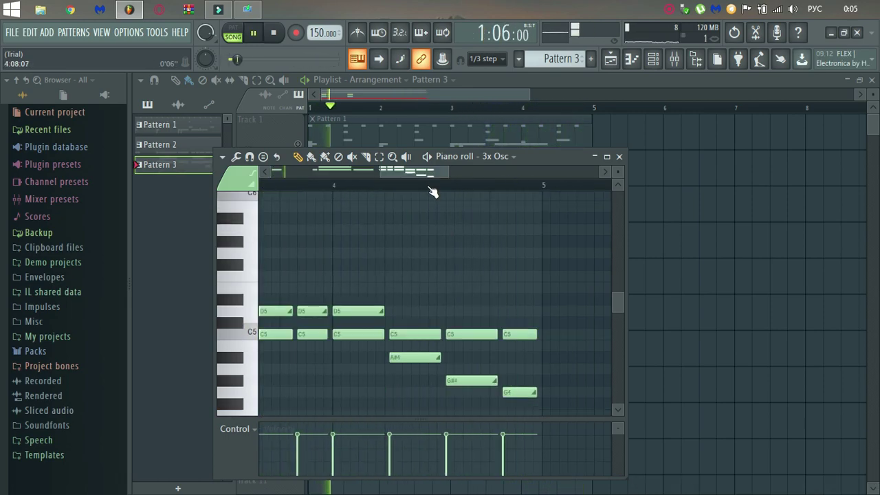
Transpose all notes of the 3x Osc part down seven semitones, from C5 to F4
{"action": "scroll", "coordinate": [432, 189], "scroll_direction": "down", "scroll_amount": 5}
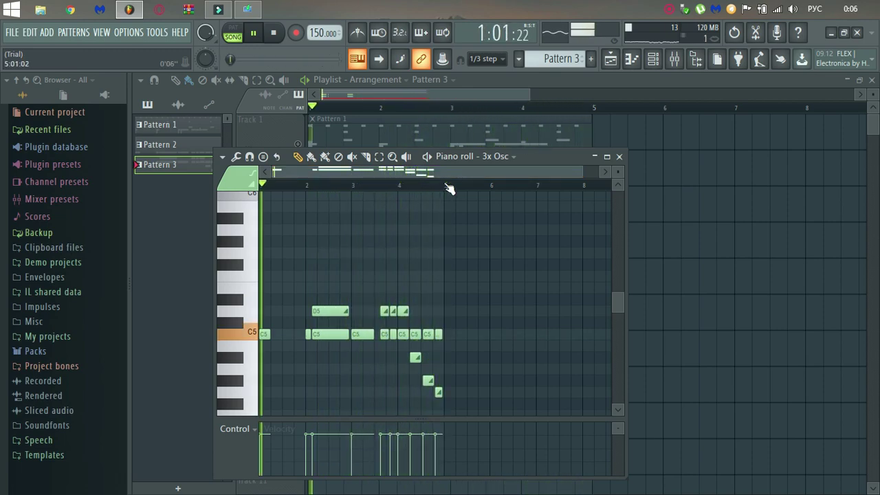
{"action": "key", "text": "ctrl+a"}
{"action": "key", "text": "Down"}
{"action": "key", "text": "Down"}
{"action": "key", "text": "Down"}
{"action": "key", "text": "Down"}
{"action": "key", "text": "Down"}
{"action": "key", "text": "Down"}
{"action": "key", "text": "Down"}
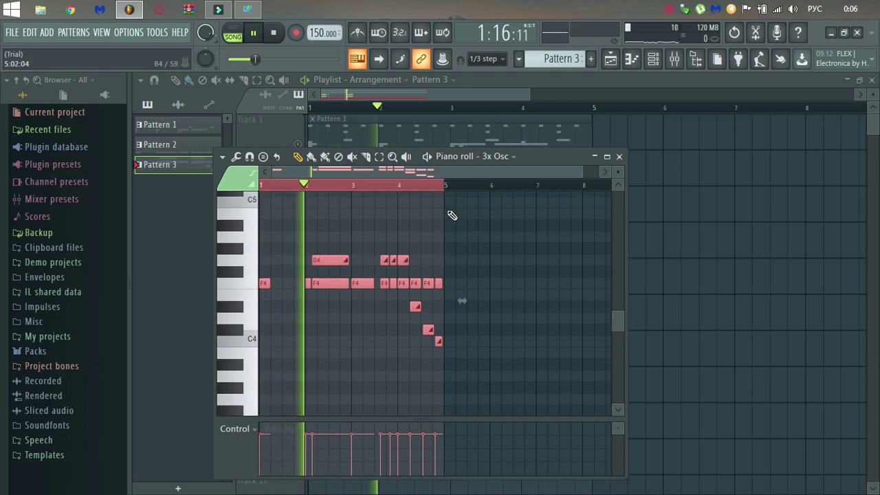
{"action": "left_click_drag", "start_coordinate": [444, 186], "coordinate": [261, 187]}
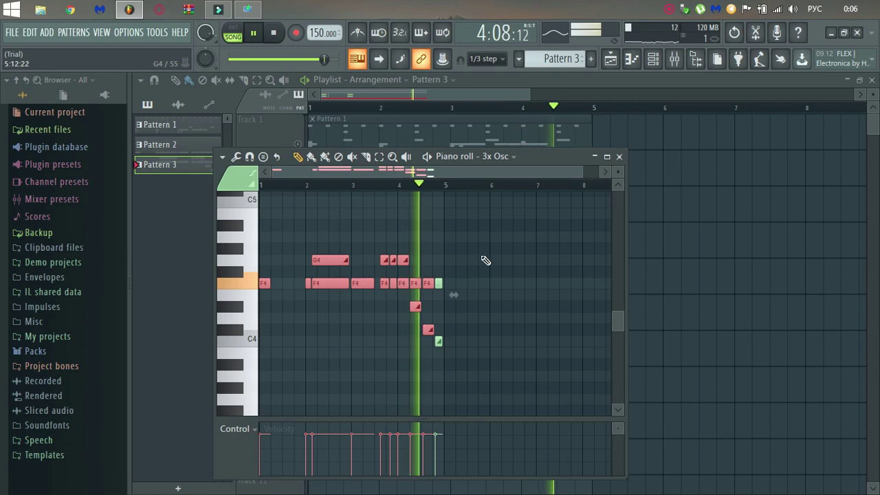
{"action": "left_click", "coordinate": [618, 156]}
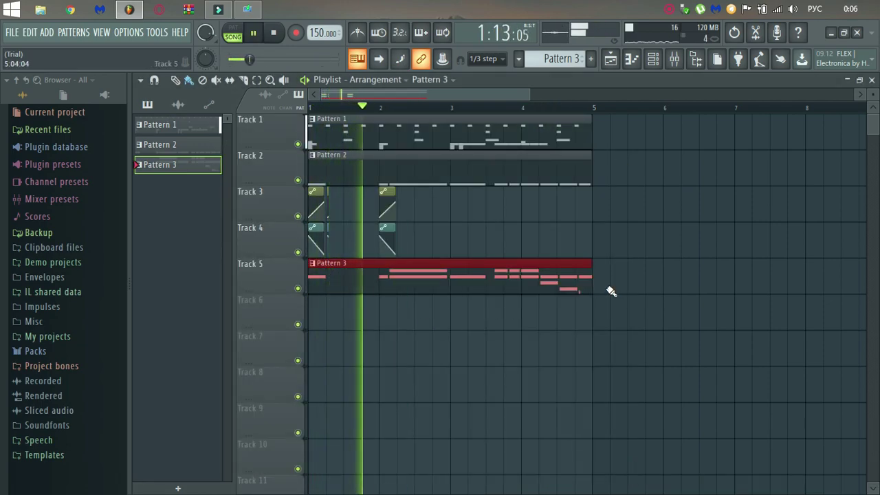
View the output as a frequency spectrum and switch the display back to the oscilloscope
{"action": "left_click", "coordinate": [562, 36]}
{"action": "left_click", "coordinate": [605, 50]}
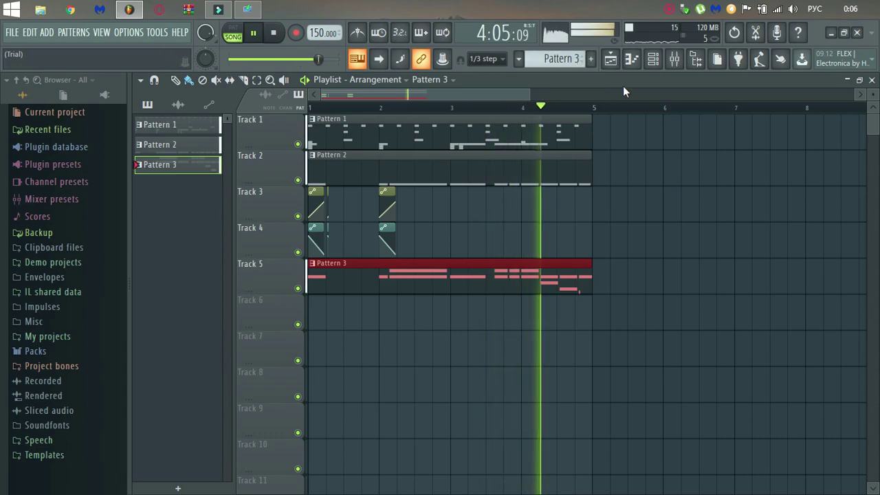
{"action": "left_click", "coordinate": [558, 35]}
{"action": "left_click", "coordinate": [584, 43]}
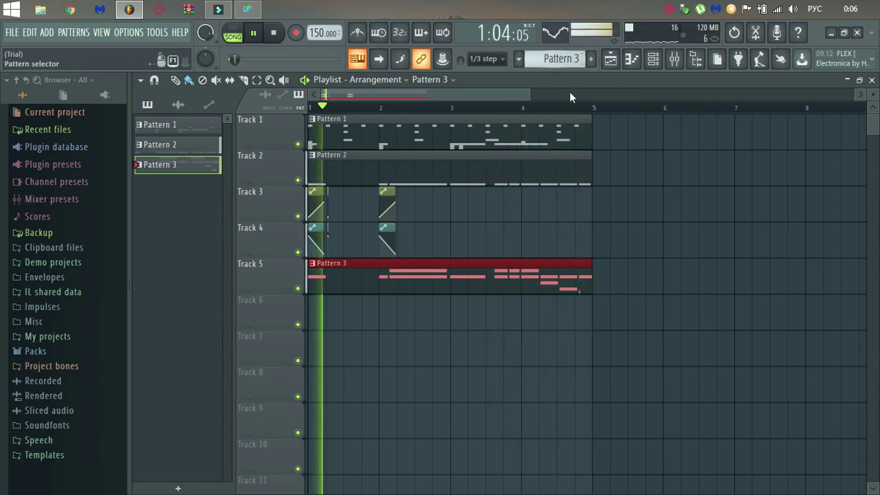
Open Pattern 2's Fruity DX10 beside a widened channel rack and set its amplitude attack to 60%
{"action": "left_click", "coordinate": [536, 171]}
{"action": "left_click", "coordinate": [674, 59]}
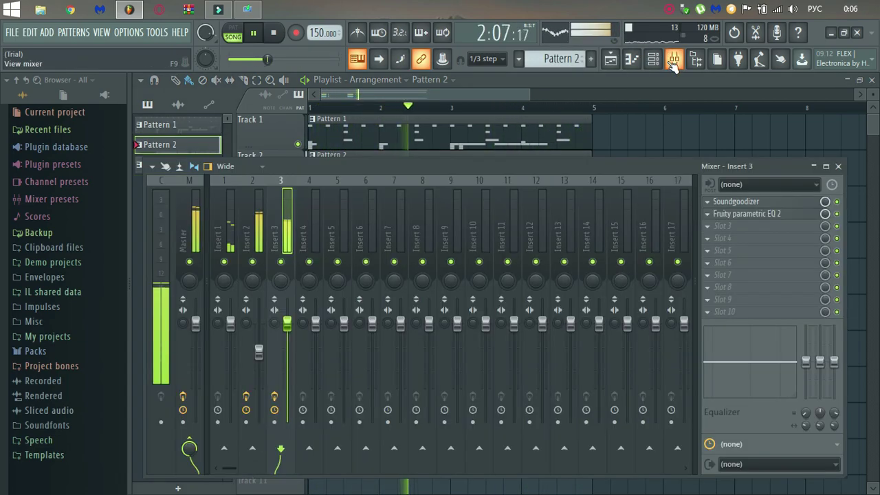
{"action": "left_click", "coordinate": [259, 224]}
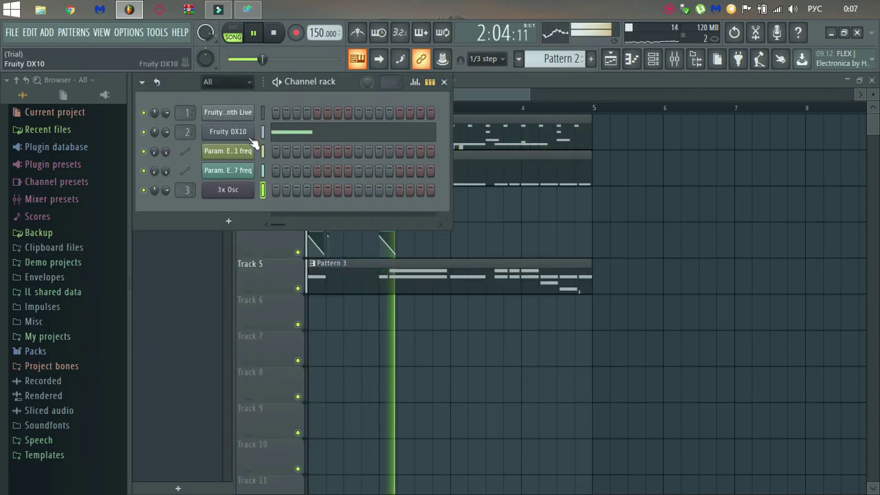
{"action": "left_click", "coordinate": [249, 134]}
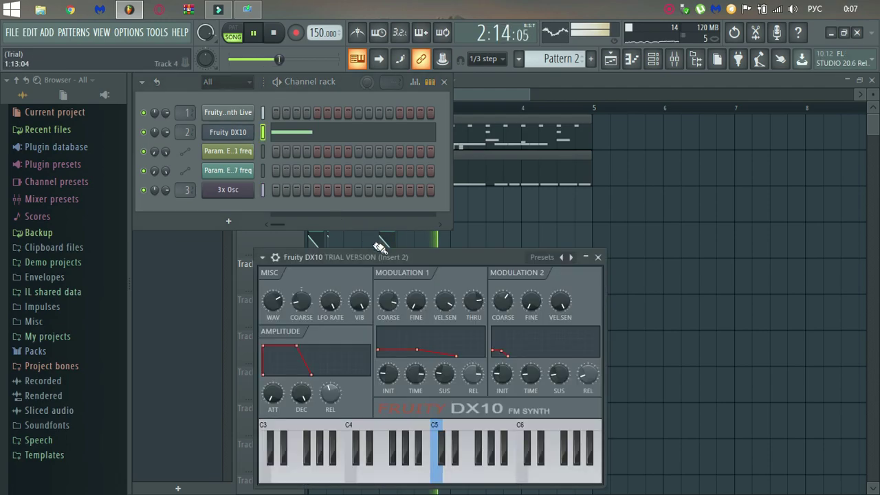
{"action": "left_click_drag", "start_coordinate": [441, 257], "coordinate": [500, 250]}
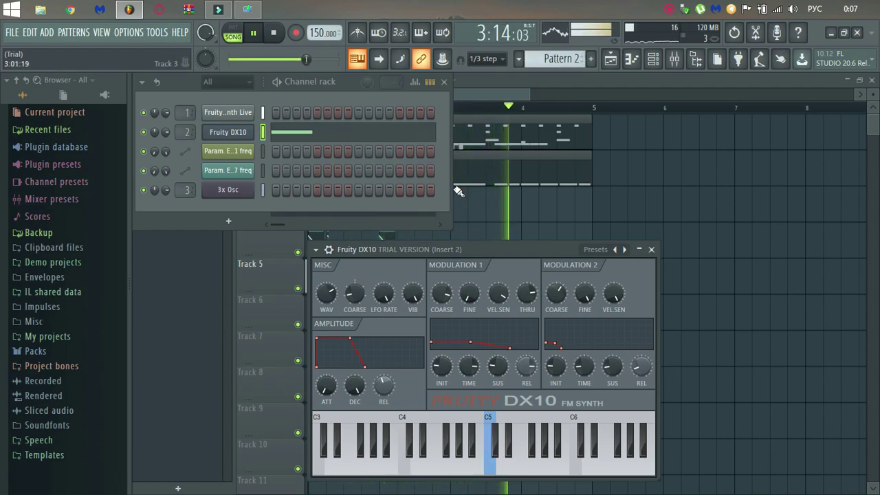
{"action": "left_click_drag", "start_coordinate": [454, 190], "coordinate": [876, 188]}
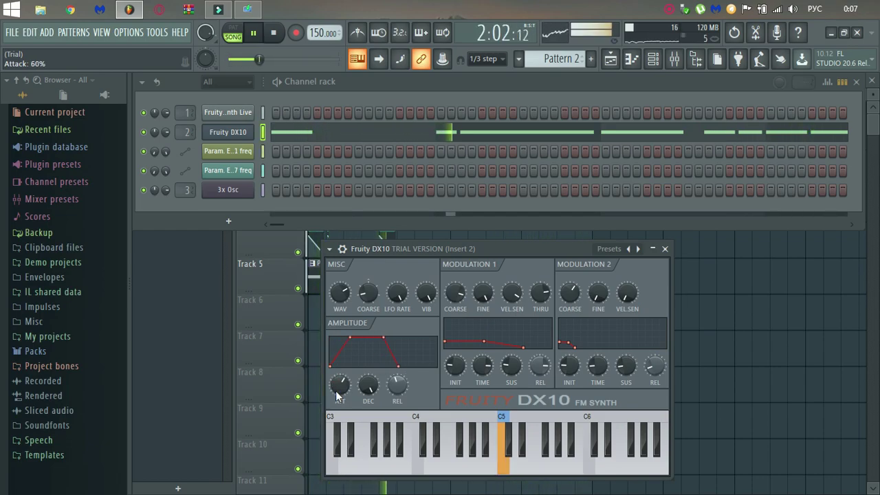
Enable the pitch envelope in Fruity DX10's envelope and instrument settings
{"action": "left_click", "coordinate": [343, 249]}
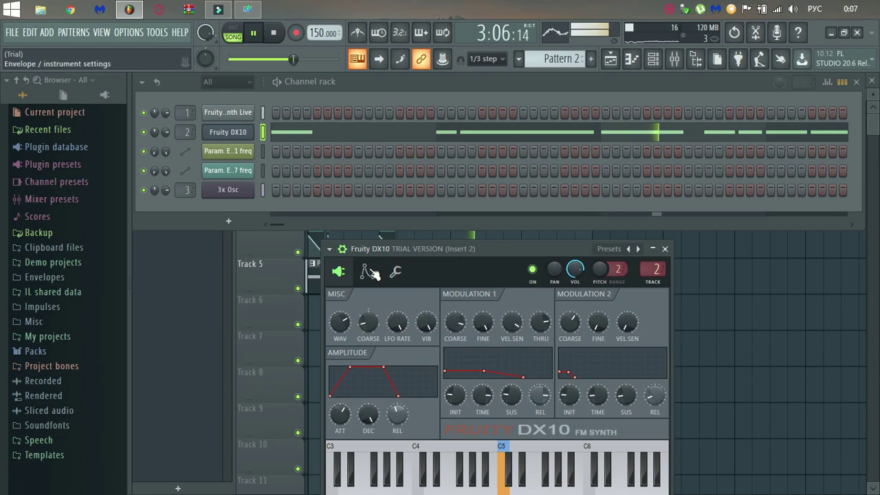
{"action": "left_click", "coordinate": [369, 272]}
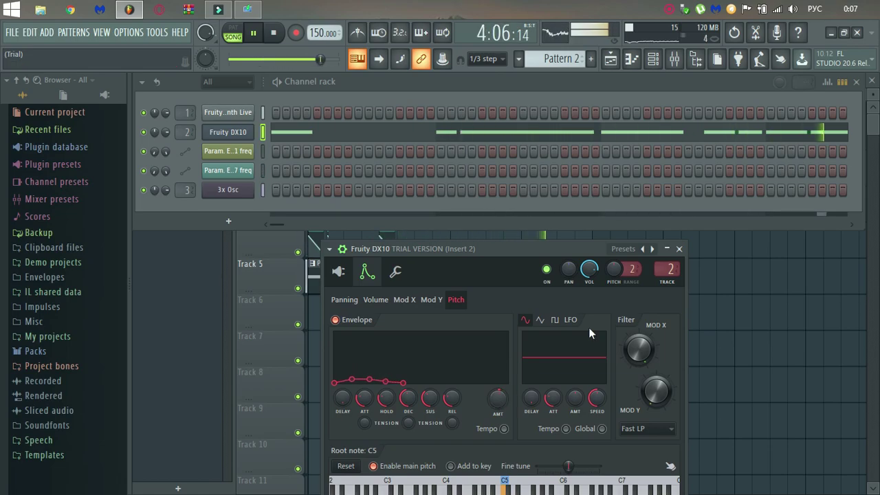
{"action": "left_click", "coordinate": [679, 249]}
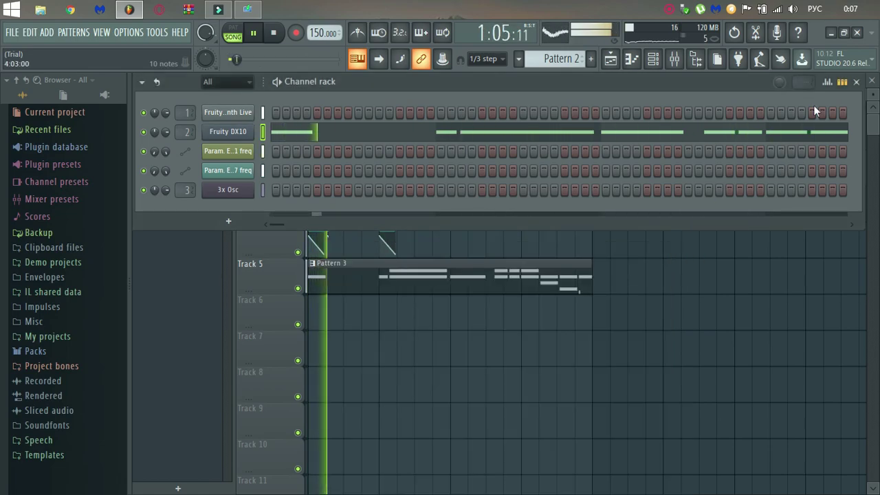
{"action": "left_click", "coordinate": [855, 82]}
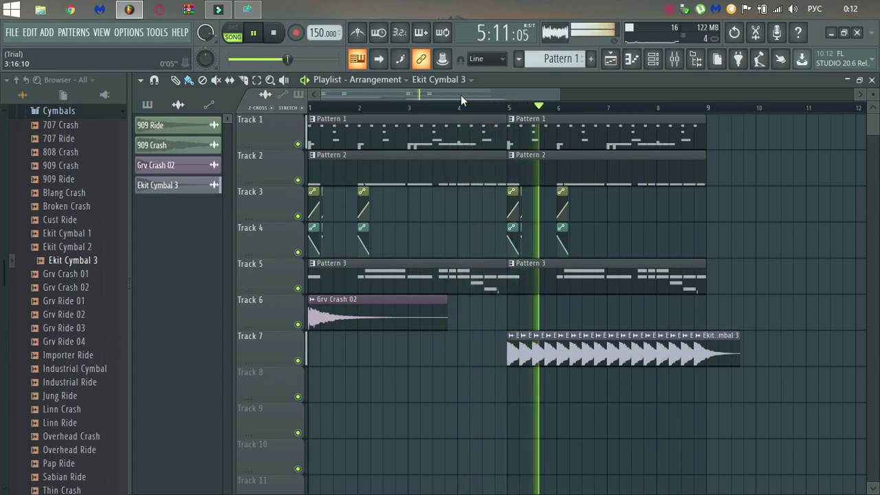
Route the Ekit Cymbal 3 audio channel to mixer track 7
{"action": "left_click", "coordinate": [157, 185]}
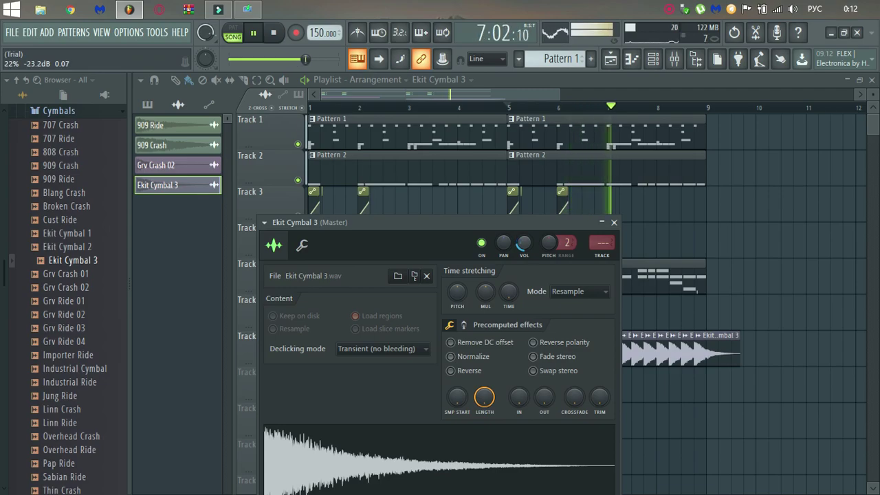
{"action": "left_click", "coordinate": [653, 59]}
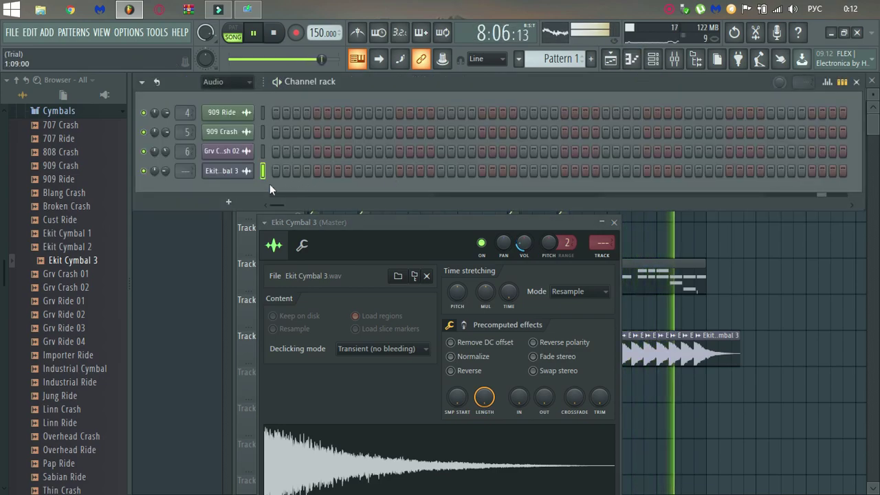
{"action": "scroll", "coordinate": [187, 172], "scroll_direction": "up", "scroll_amount": 7}
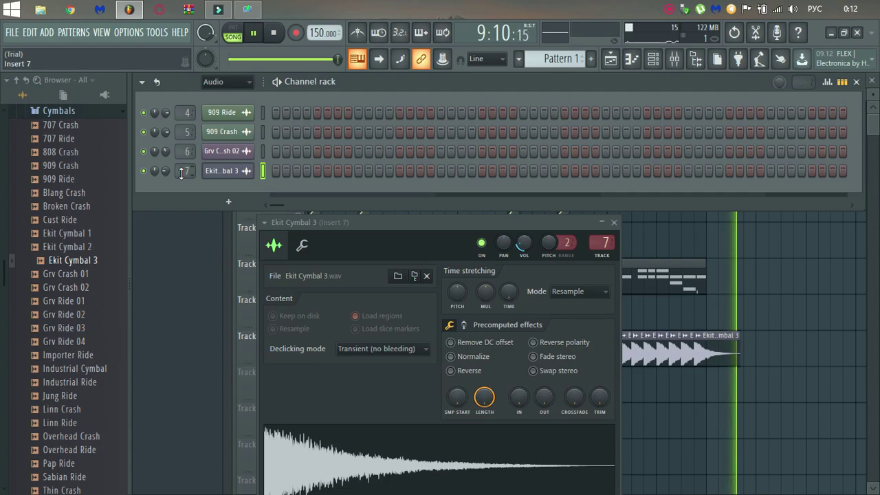
{"action": "left_click", "coordinate": [857, 81]}
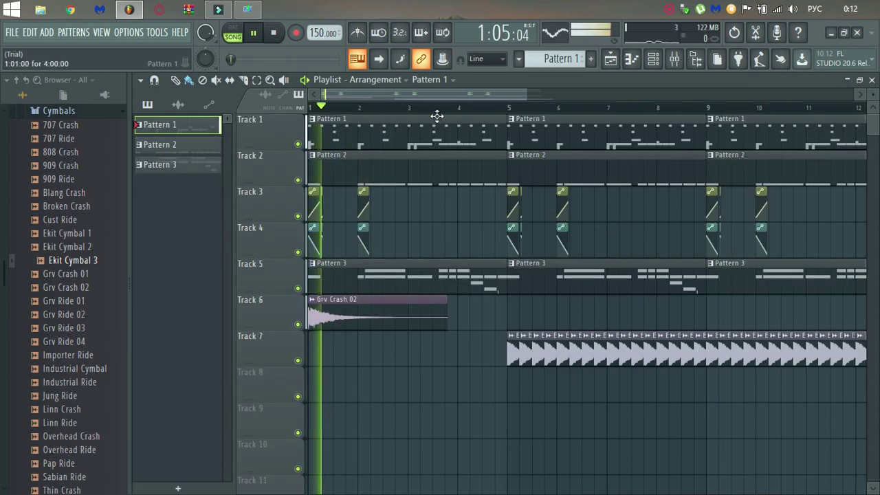
Raise the Insert 1 volume fader slightly in the mixer
{"action": "scroll", "coordinate": [440, 117], "scroll_direction": "down", "scroll_amount": 6}
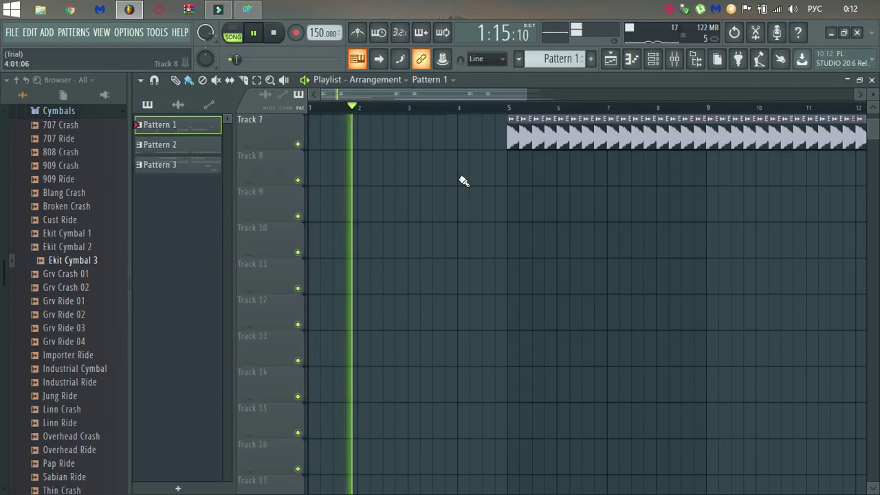
{"action": "scroll", "coordinate": [464, 181], "scroll_direction": "up", "scroll_amount": 6}
{"action": "scroll", "coordinate": [496, 112], "scroll_direction": "down", "scroll_amount": 3}
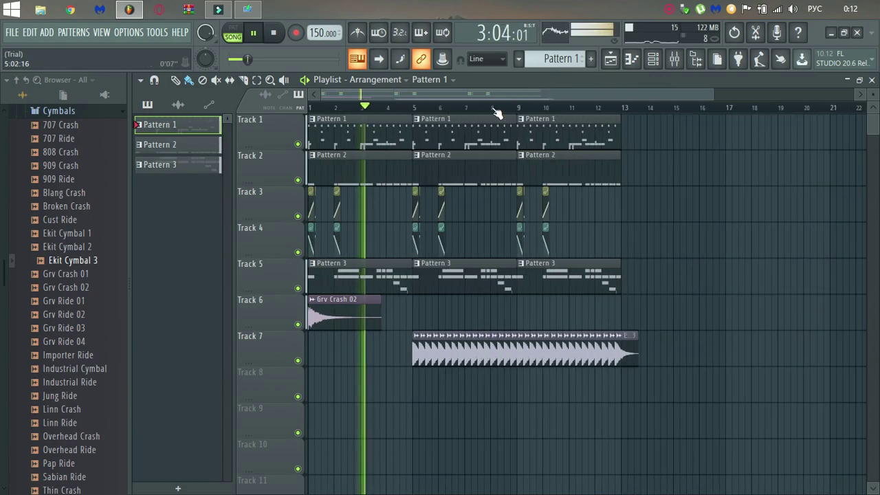
{"action": "left_click", "coordinate": [674, 58]}
{"action": "left_click", "coordinate": [229, 323]}
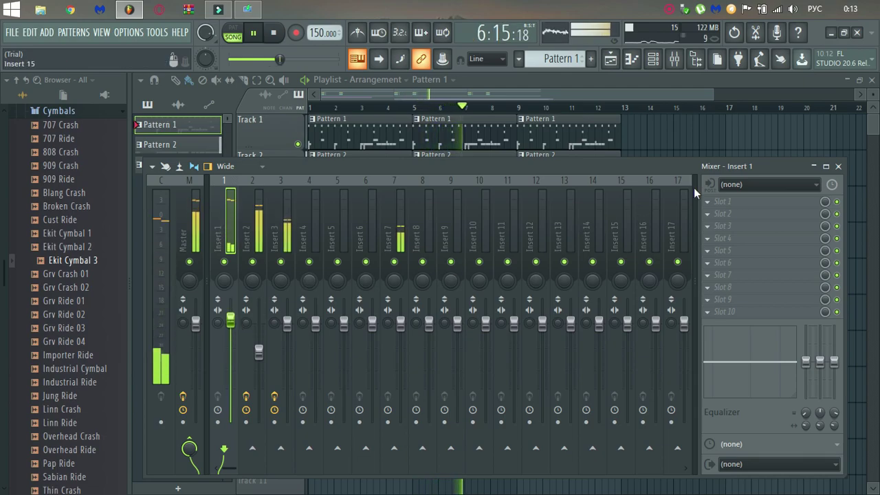
Adjust the end of the last Ekit Cymbal 3 clip on Track 7 and the D5 note in Pattern 4's Arpeggio 5 piano roll
{"action": "left_click", "coordinate": [838, 166]}
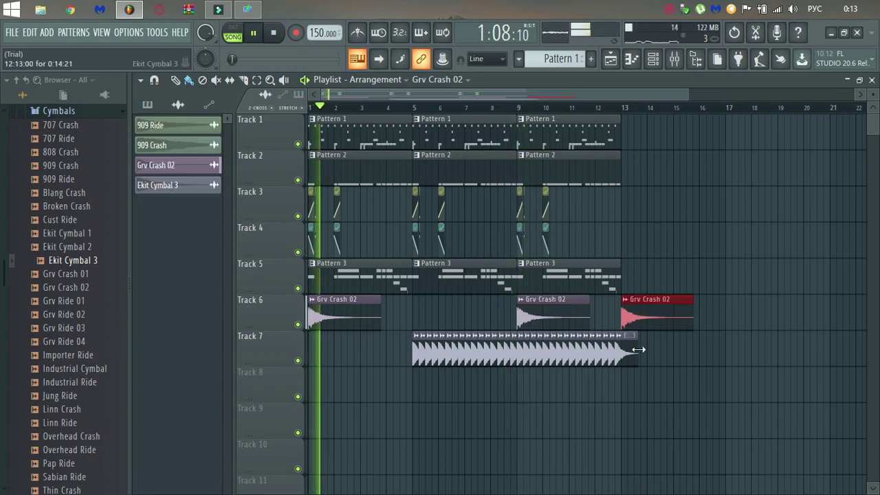
{"action": "mouse_move", "coordinate": [637, 355]}
{"action": "left_mouse_down"}
{"action": "mouse_move", "coordinate": [624, 357]}
{"action": "mouse_move", "coordinate": [638, 358]}
{"action": "left_mouse_up"}
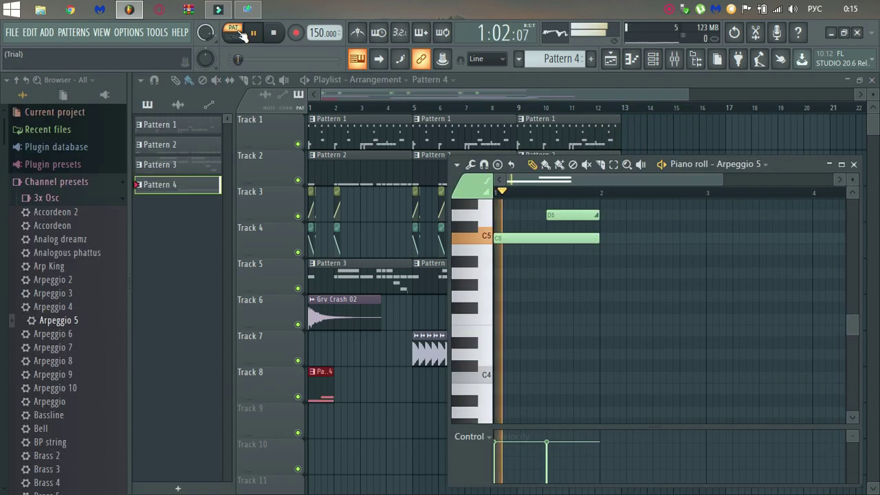
{"action": "left_click_drag", "start_coordinate": [564, 215], "coordinate": [563, 220]}
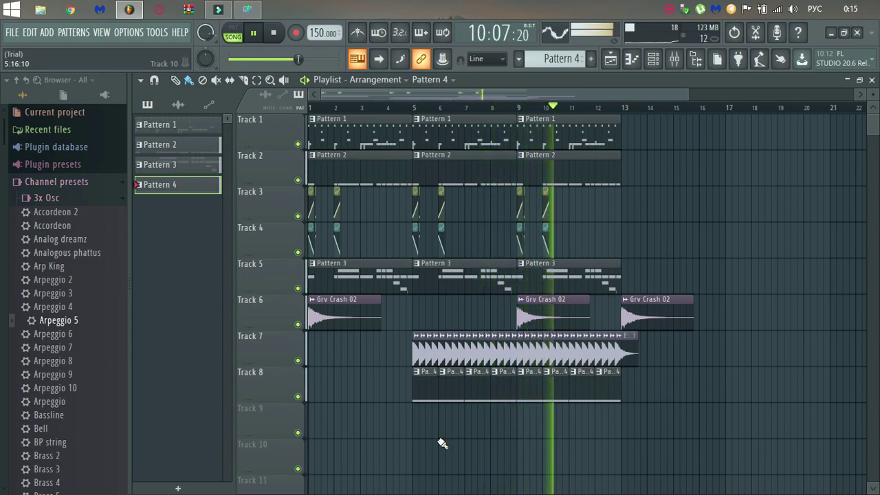
Select playlist bars 5 to 12 for looped playback and load Soundgoodizer onto mixer Insert 8
{"action": "left_click_drag", "start_coordinate": [414, 108], "coordinate": [624, 108]}
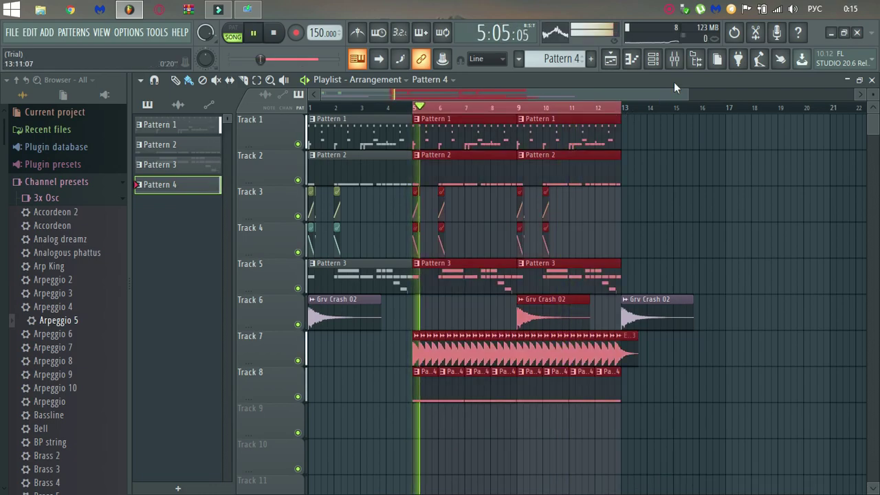
{"action": "key", "text": "F9"}
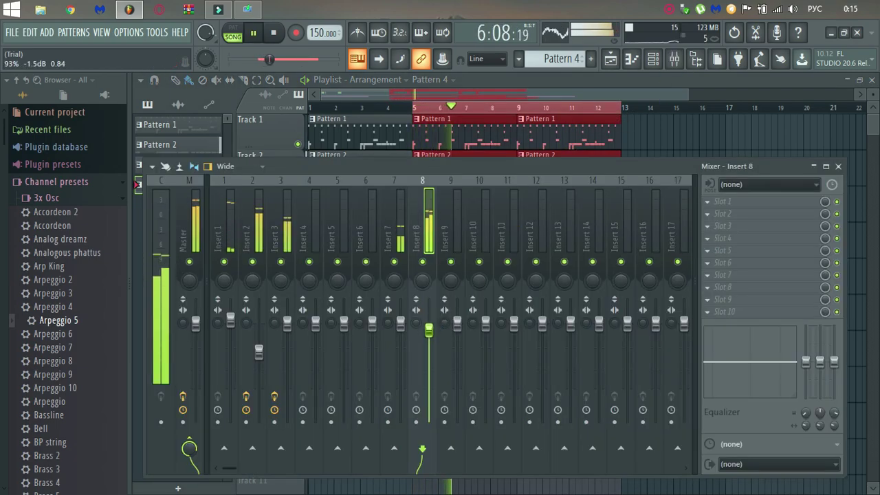
{"action": "key", "text": "F8"}
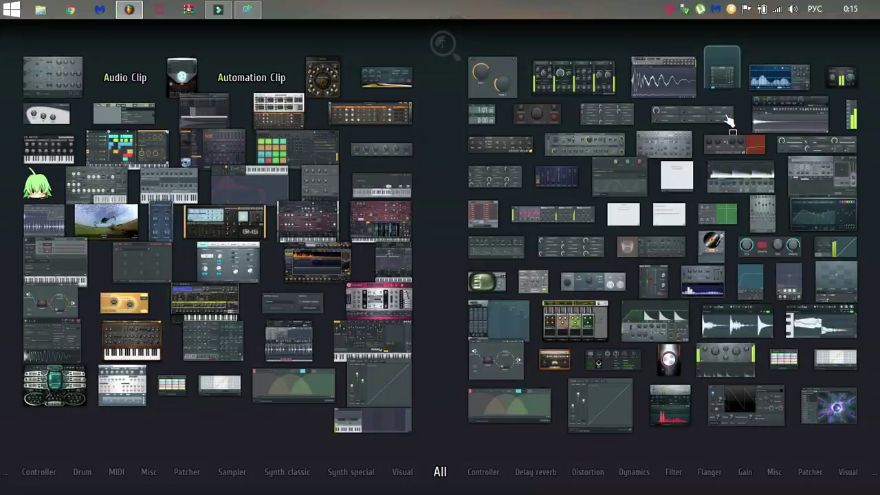
{"action": "key", "text": "F8"}
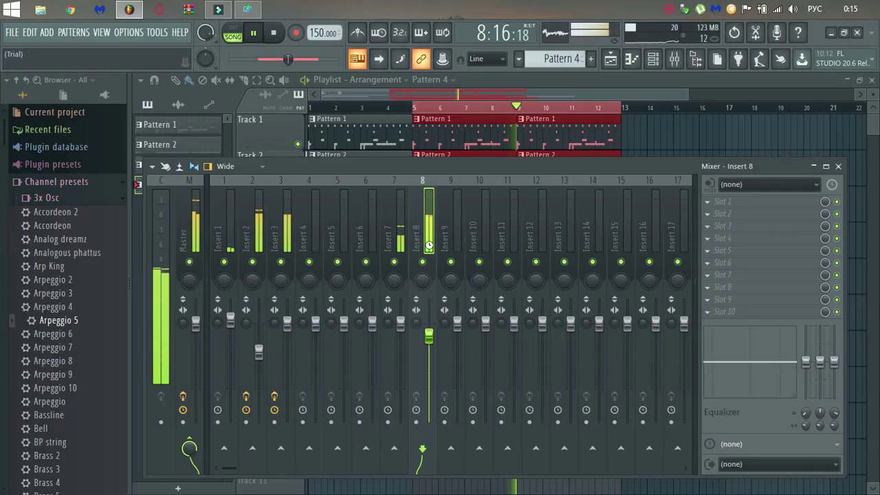
Switch Soundgoodizer to mode B and lower the Insert 8 volume fader to 50%
{"action": "left_click", "coordinate": [233, 334]}
{"action": "left_click", "coordinate": [257, 349]}
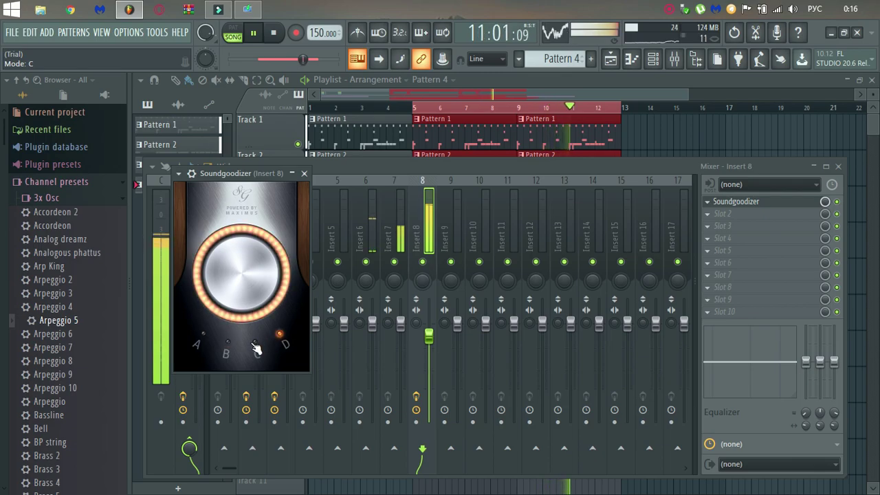
{"action": "left_click", "coordinate": [225, 351]}
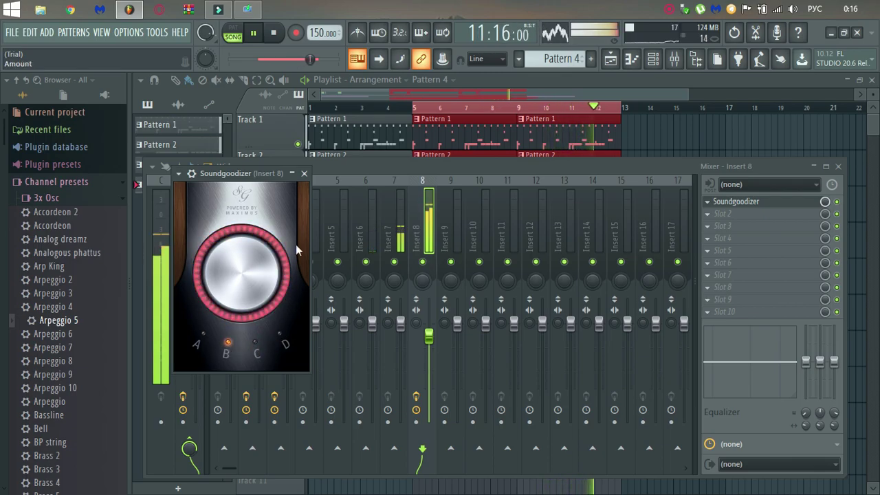
{"action": "left_click", "coordinate": [304, 173]}
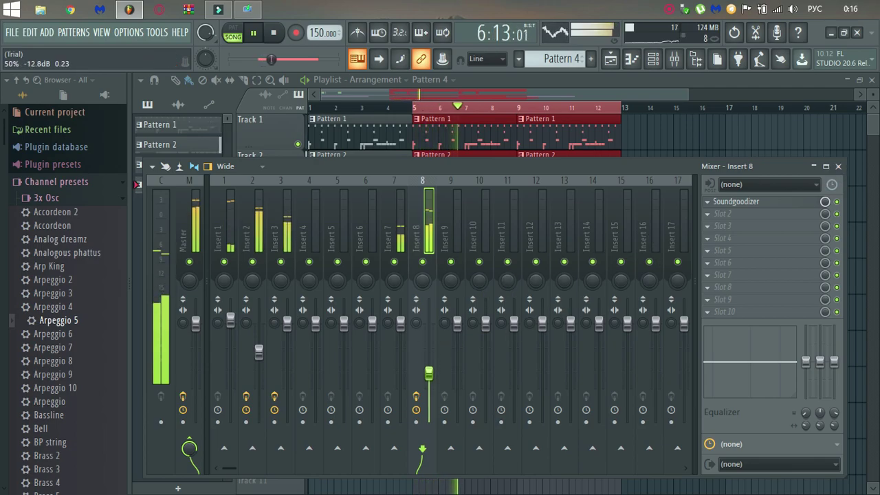
{"action": "left_click", "coordinate": [839, 167]}
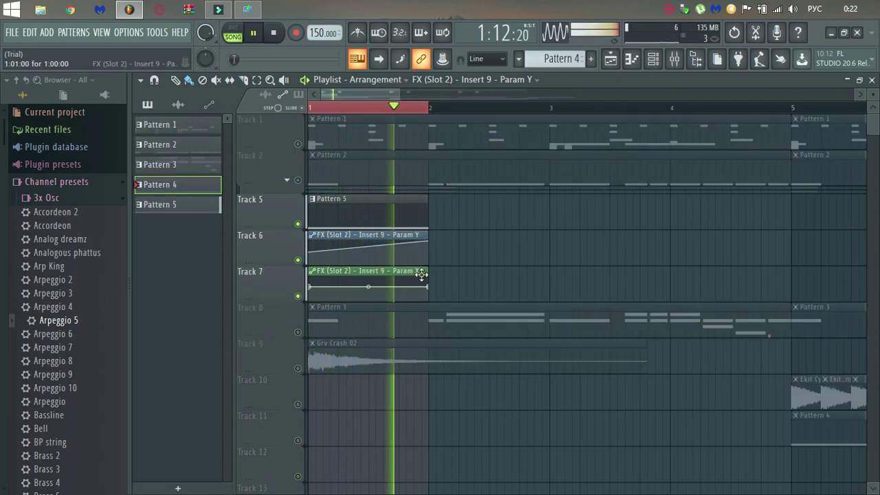
Slope the Insert 9 Param X automation down to its minimum and make Pattern 5 and both automation clips start a quarter into bar 1
{"action": "left_click_drag", "start_coordinate": [422, 274], "coordinate": [432, 314]}
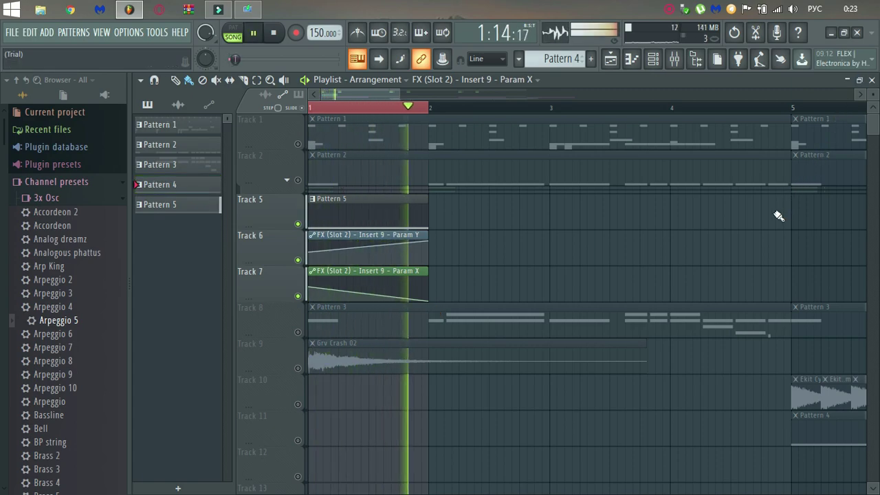
{"action": "left_click", "coordinate": [401, 133]}
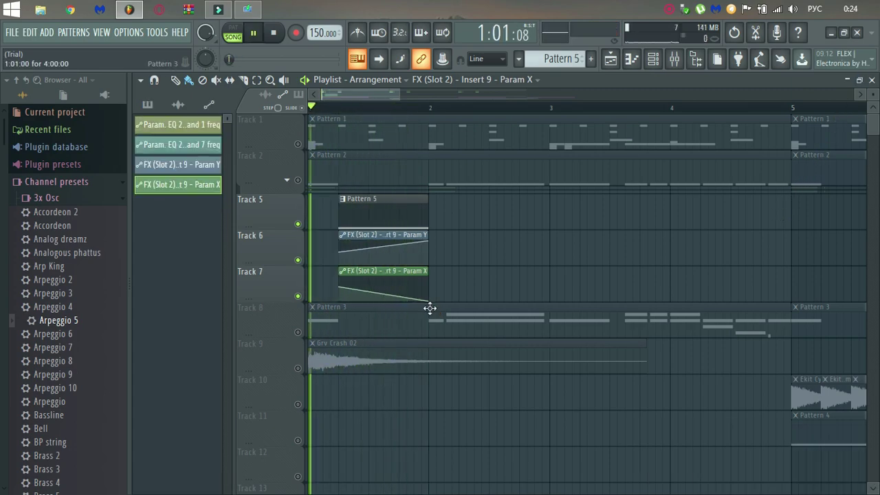
{"action": "left_click", "coordinate": [330, 241]}
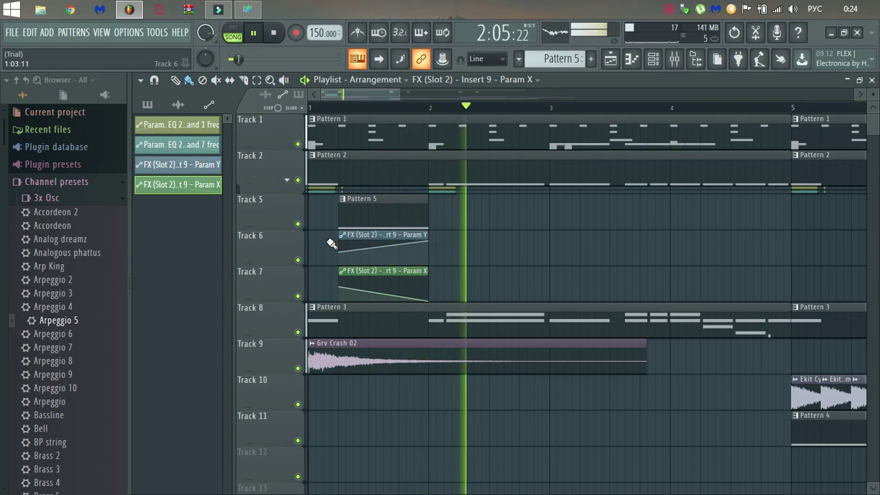
Raise the Insert 2 volume fader and lower the Insert 9 fader to about 51% in the mixer
{"action": "key", "text": "F9"}
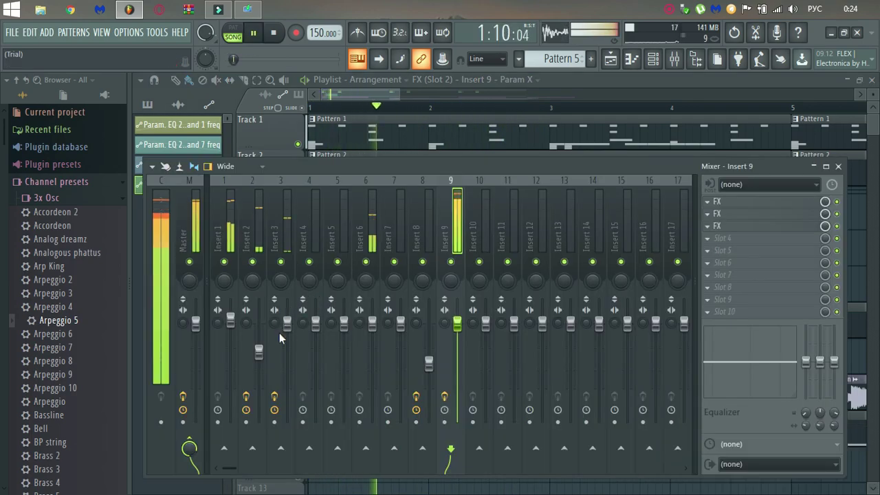
{"action": "left_click_drag", "start_coordinate": [259, 350], "coordinate": [259, 317]}
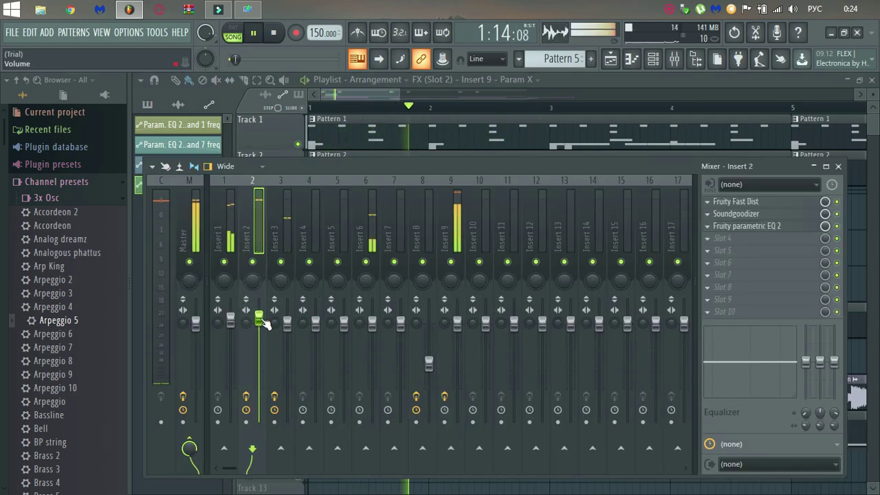
{"action": "left_click_drag", "start_coordinate": [457, 322], "coordinate": [457, 371]}
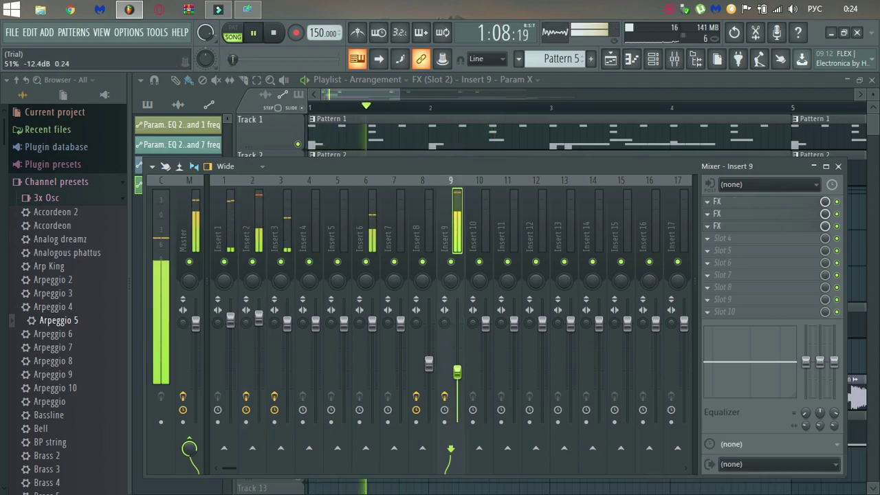
{"action": "left_click", "coordinate": [837, 167]}
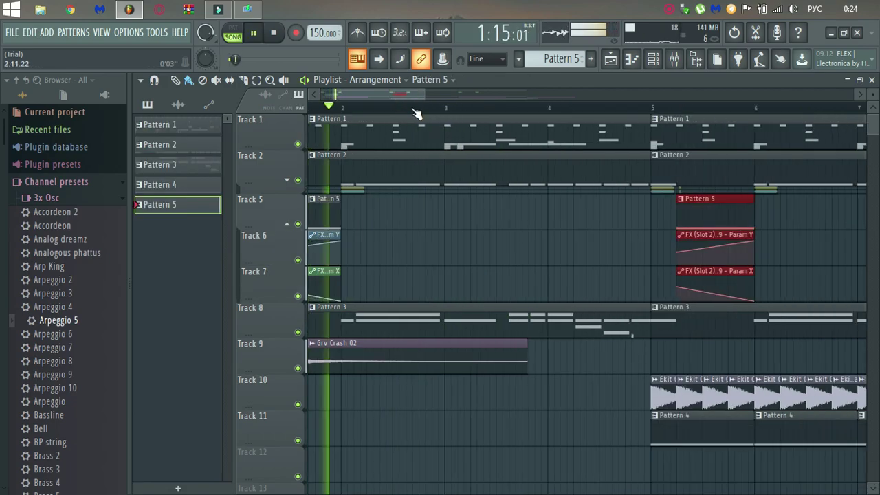
Paste a copy of the Pattern 5 clip and its Param Y and Param X automation into bar 9, ending at bar 10
{"action": "scroll", "coordinate": [411, 97], "scroll_direction": "down", "scroll_amount": 4}
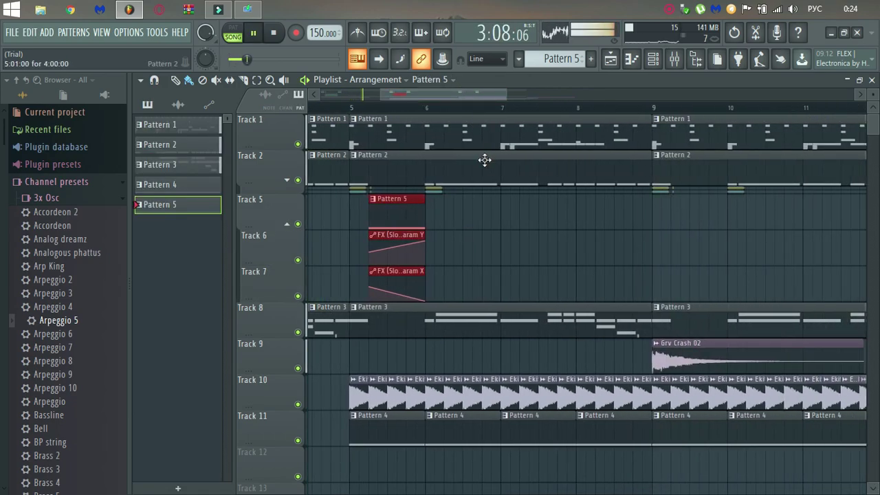
{"action": "key", "text": "ctrl+v"}
{"action": "left_click_drag", "start_coordinate": [343, 207], "coordinate": [692, 236]}
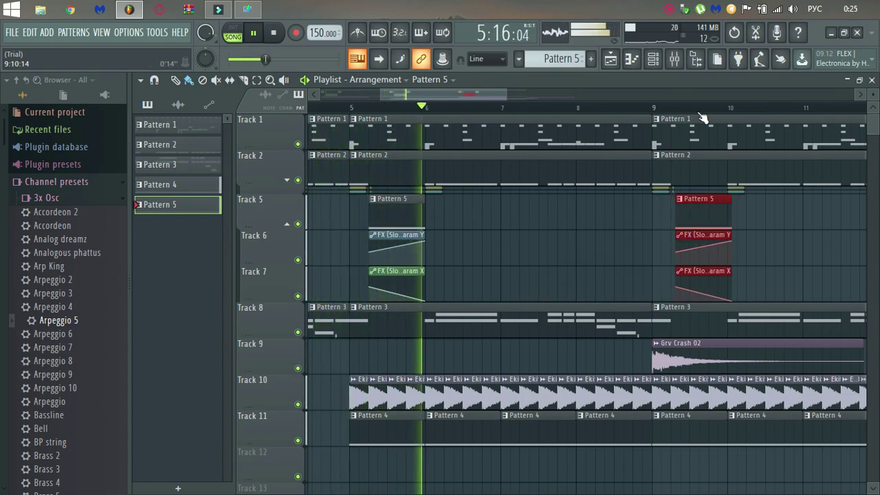
{"action": "scroll", "coordinate": [708, 119], "scroll_direction": "up", "scroll_amount": 2, "text": "ctrl"}
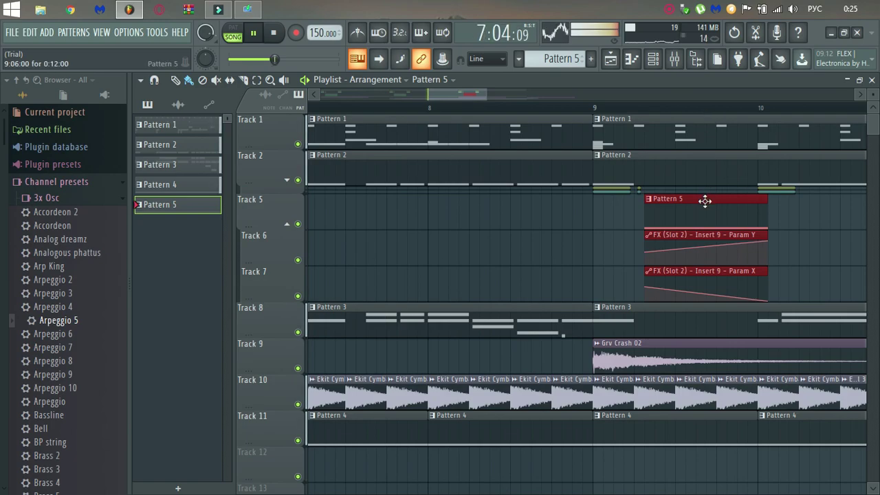
{"action": "scroll", "coordinate": [576, 112], "scroll_direction": "down", "scroll_amount": 4}
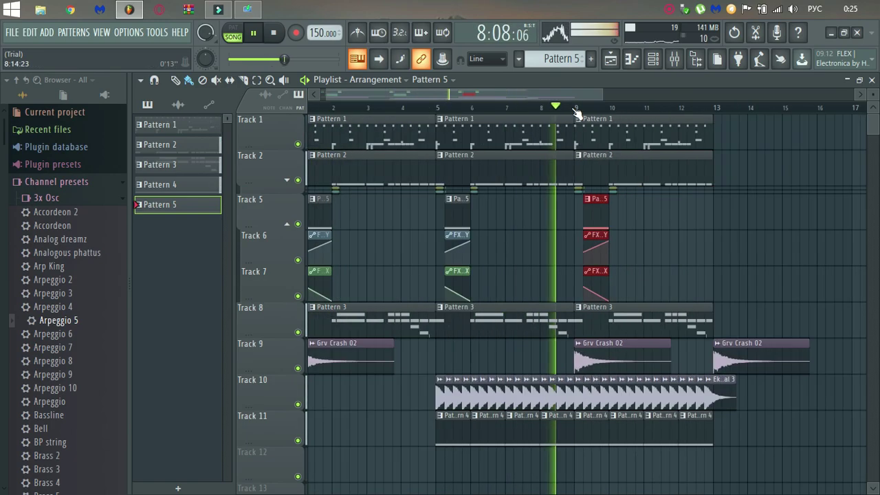
{"action": "scroll", "coordinate": [576, 112], "scroll_direction": "down", "scroll_amount": 1}
Play the arrangement from the start and raise the Insert 9 volume fader slightly in the mixer
{"action": "key", "text": "space"}
{"action": "key", "text": "space"}
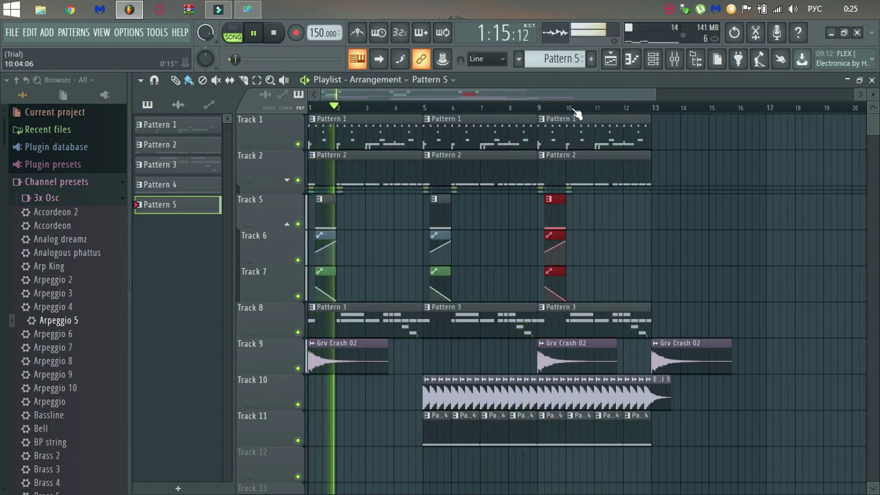
{"action": "left_click", "coordinate": [692, 79]}
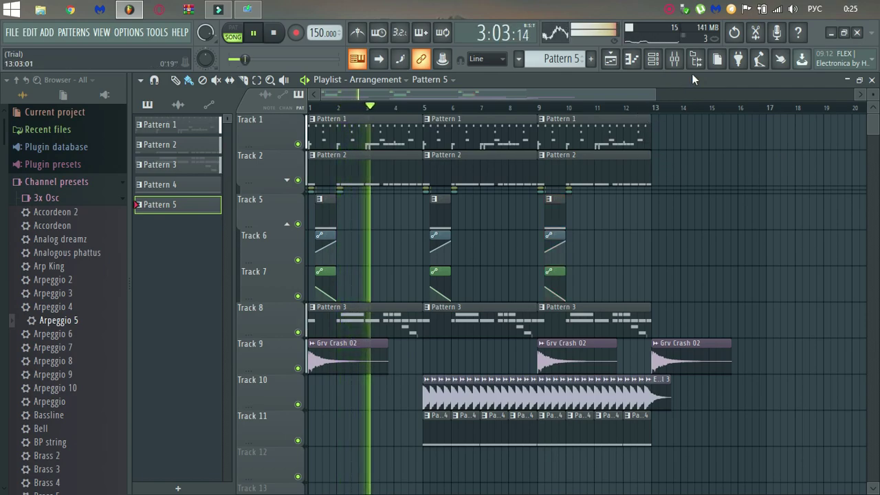
{"action": "left_click", "coordinate": [674, 58]}
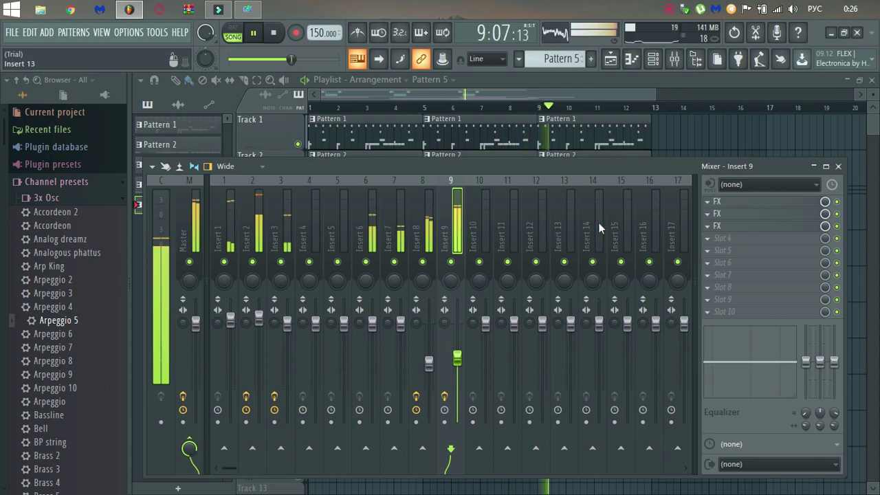
{"action": "key", "text": "space"}
{"action": "left_click", "coordinate": [674, 60]}
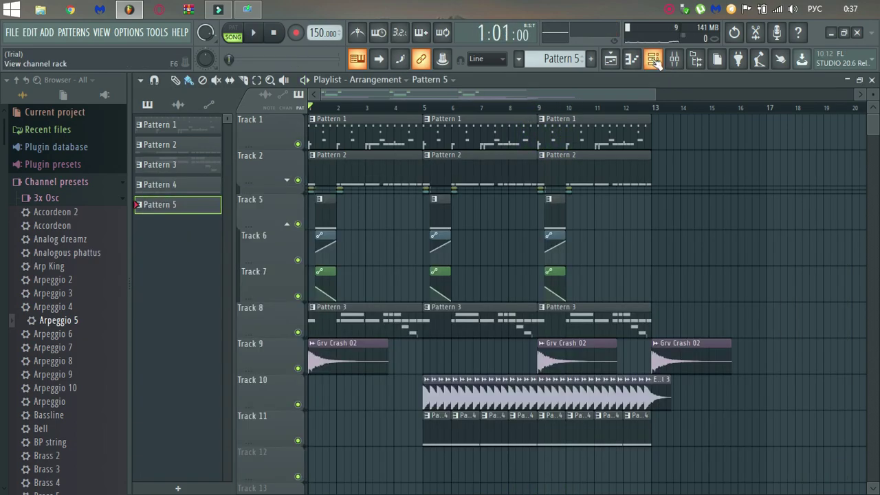
Open the Fruity DrumSynth Live channel from the channel rack and adjust its channel volume
{"action": "left_click", "coordinate": [656, 62]}
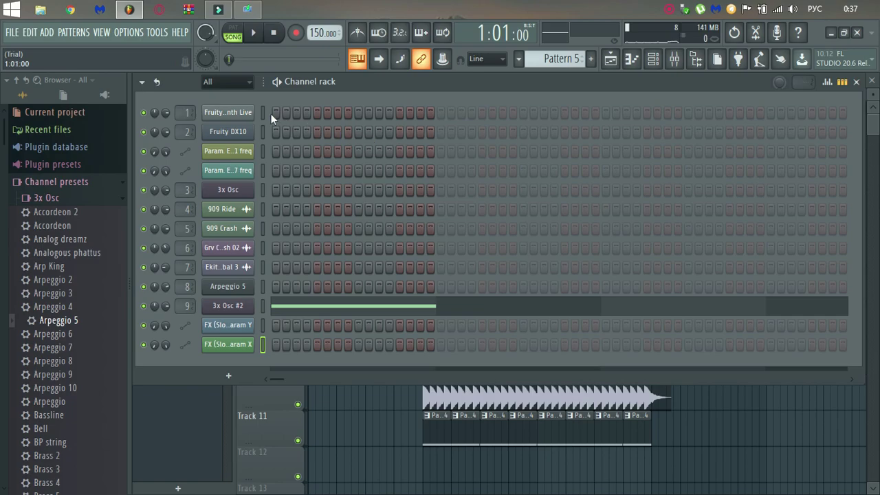
{"action": "left_click", "coordinate": [244, 113]}
{"action": "left_click", "coordinate": [261, 214]}
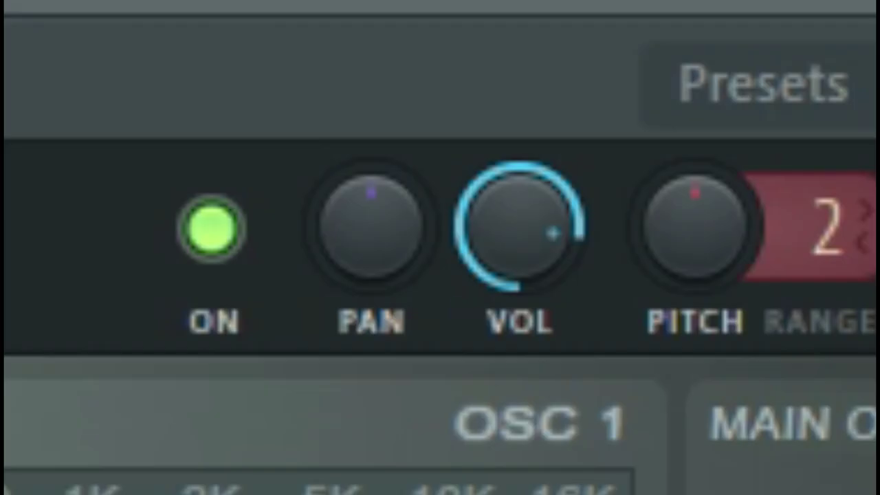
{"action": "left_click_drag", "start_coordinate": [542, 287], "coordinate": [548, 263]}
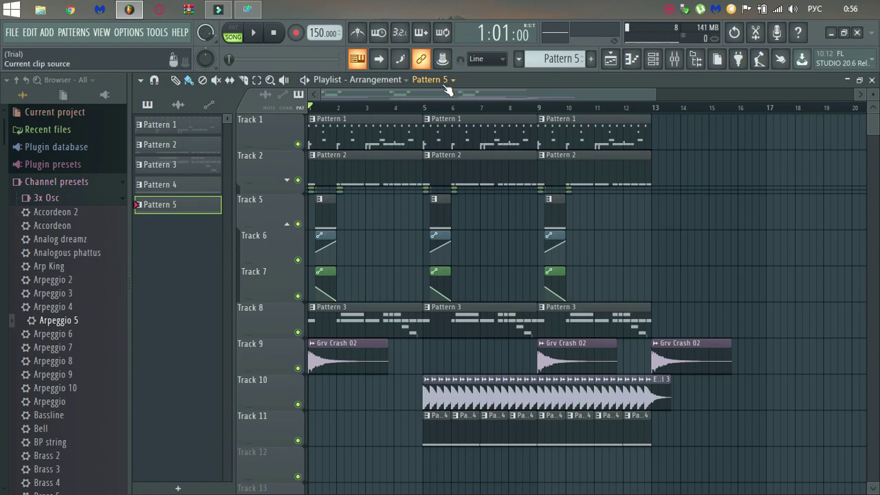
{"action": "left_click", "coordinate": [256, 33]}
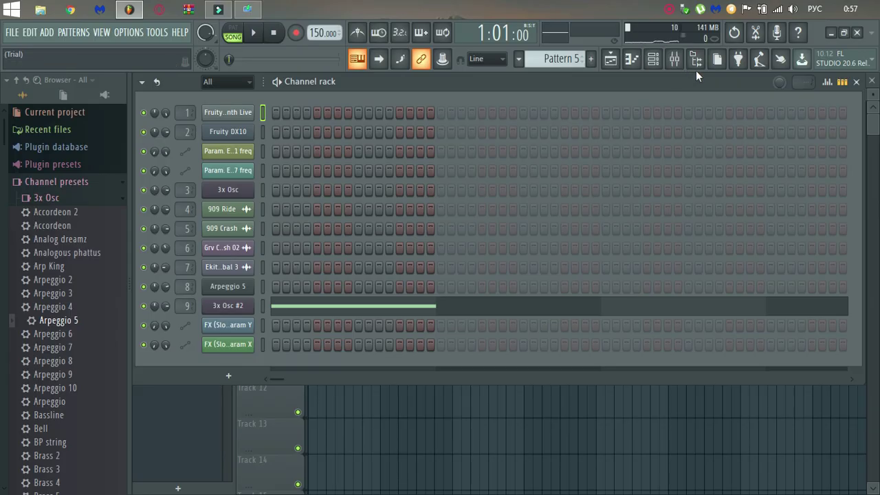
Add another instrument from the plugin picker for the Pattern 6 layer
{"action": "key", "text": "F8"}
{"action": "key", "text": "F8"}
{"action": "left_click_drag", "start_coordinate": [216, 358], "coordinate": [215, 362]}
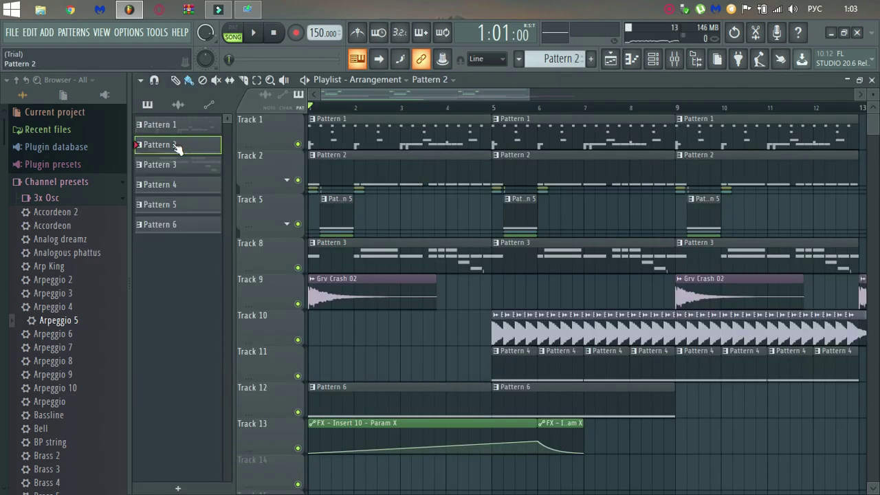
Clone Pattern 2 onto its own playlist track and add a Tempo automation clip on Track 1 that dips around bar 8
{"action": "right_click", "coordinate": [174, 145]}
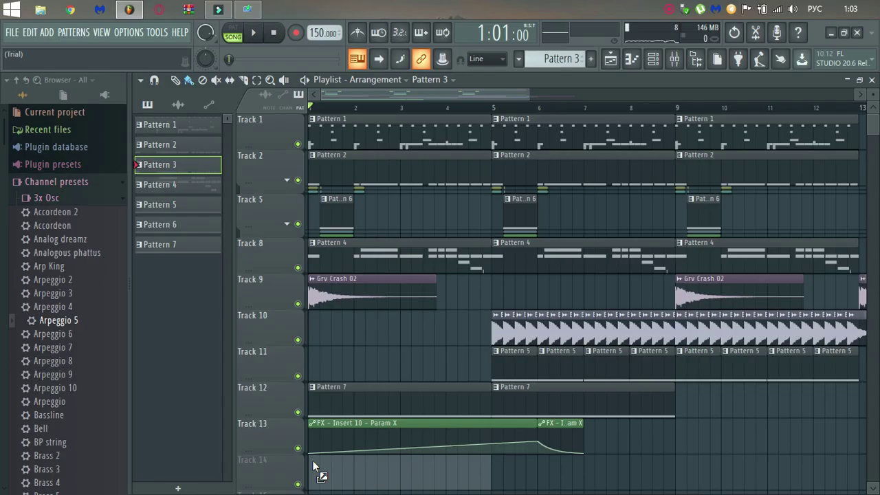
{"action": "scroll", "coordinate": [688, 148], "scroll_direction": "down", "scroll_amount": 3}
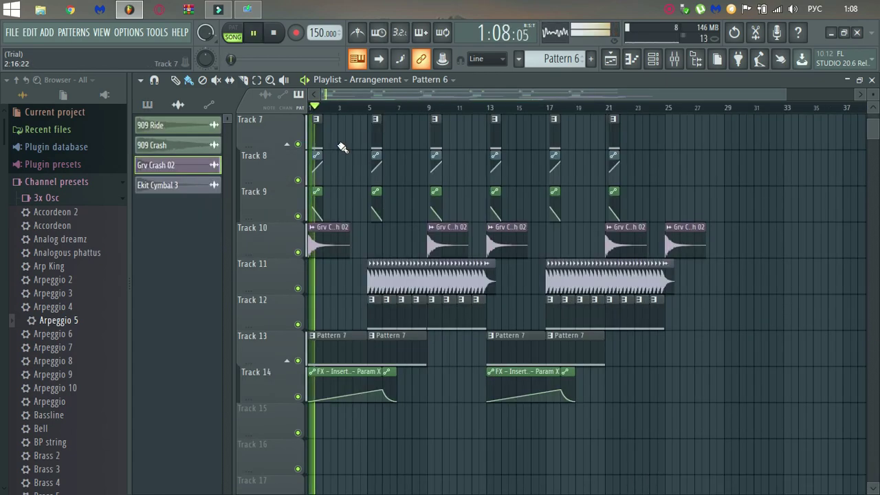
{"action": "scroll", "coordinate": [343, 148], "scroll_direction": "up", "scroll_amount": 5}
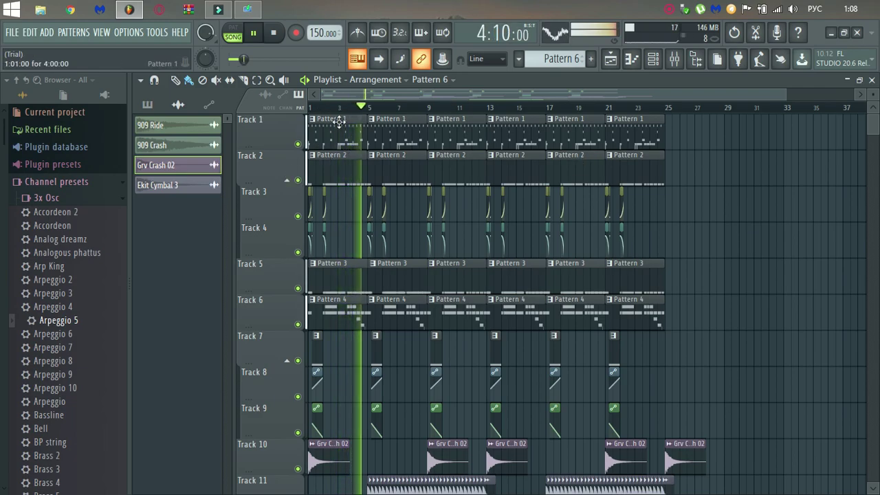
{"action": "scroll", "coordinate": [358, 110], "scroll_direction": "up", "scroll_amount": 1}
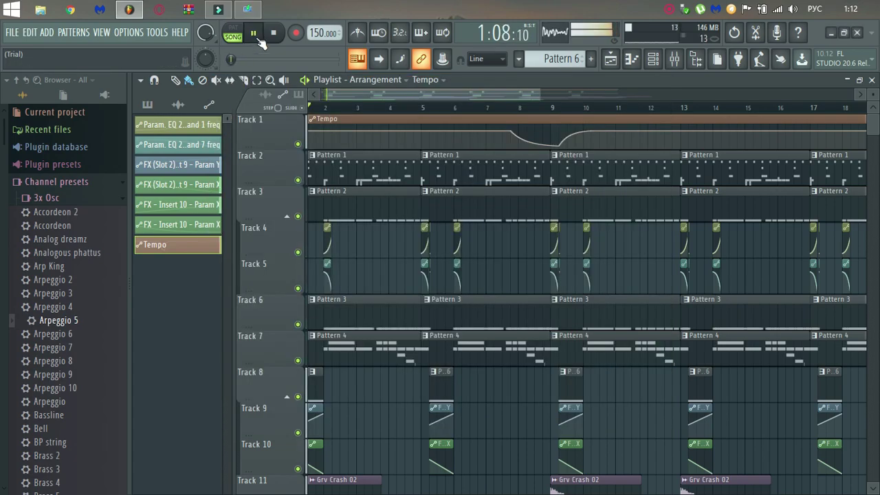
Review the full arrangement in the playlist during playback, from the Tempo clip through to the crash, cymbal and Pattern 7 tracks
{"action": "scroll", "coordinate": [371, 117], "scroll_direction": "down", "scroll_amount": 4}
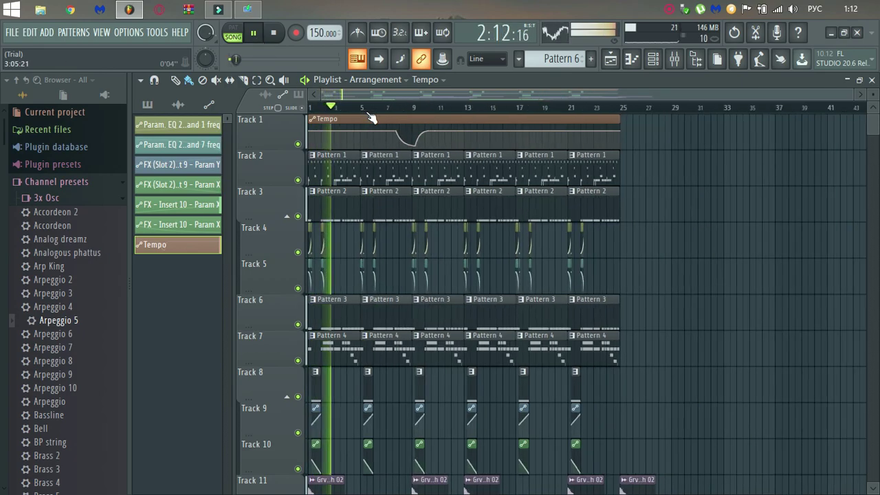
{"action": "scroll", "coordinate": [667, 309], "scroll_direction": "down", "scroll_amount": 3}
{"action": "scroll", "coordinate": [662, 302], "scroll_direction": "up", "scroll_amount": 3}
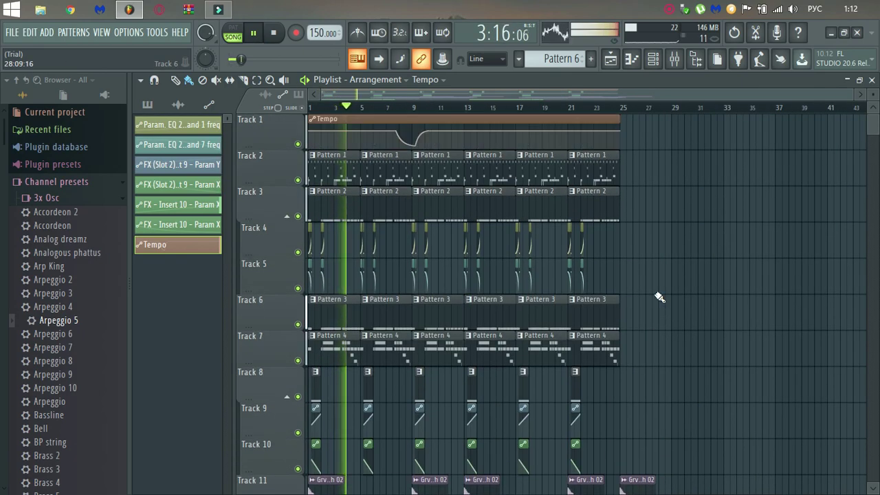
{"action": "left_click", "coordinate": [831, 33]}
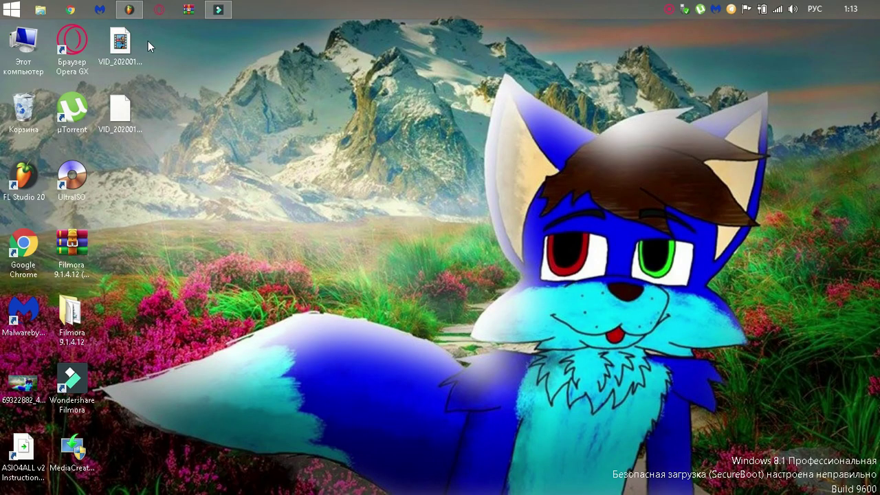
{"action": "left_click", "coordinate": [130, 10]}
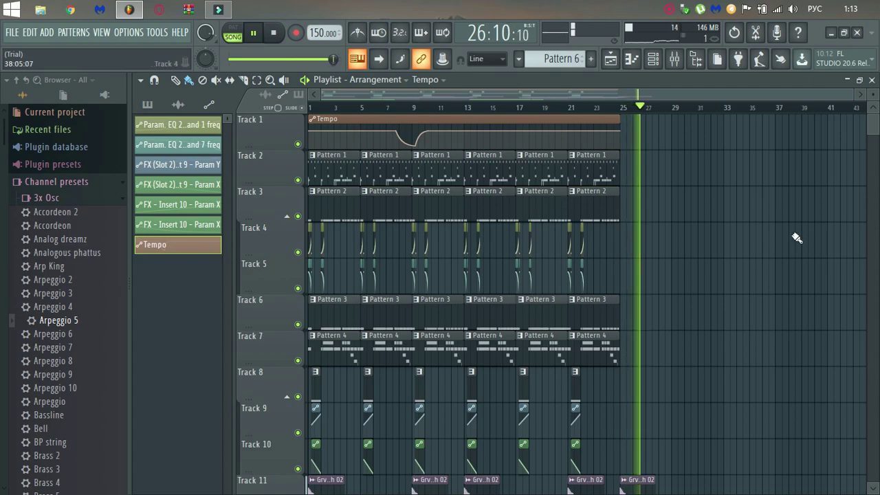
{"action": "scroll", "coordinate": [798, 237], "scroll_direction": "down", "scroll_amount": 4}
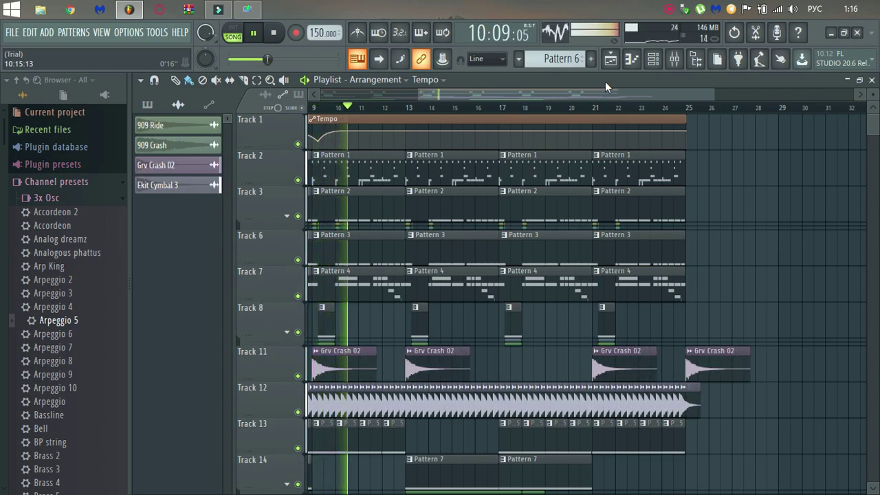
{"action": "scroll", "coordinate": [553, 112], "scroll_direction": "down", "scroll_amount": 2}
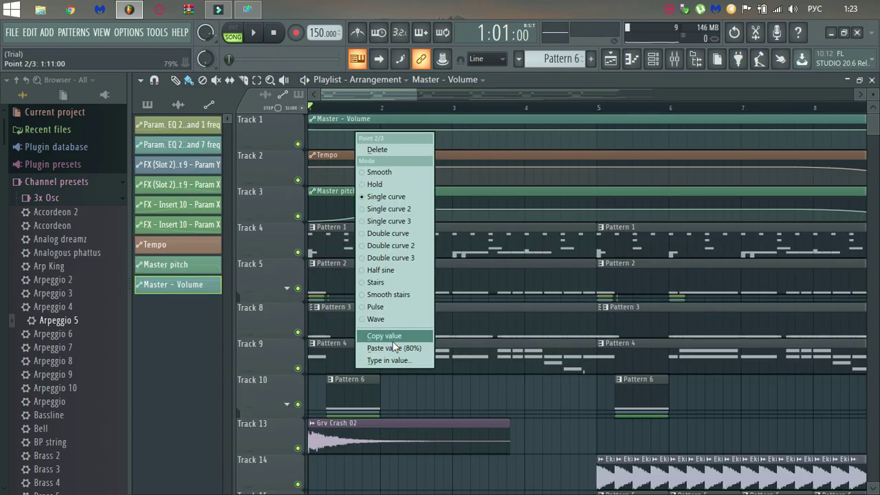
Paste the 80% value into the second point of the Master - Volume automation clip and play the intro to check the fade-in
{"action": "left_click", "coordinate": [391, 346]}
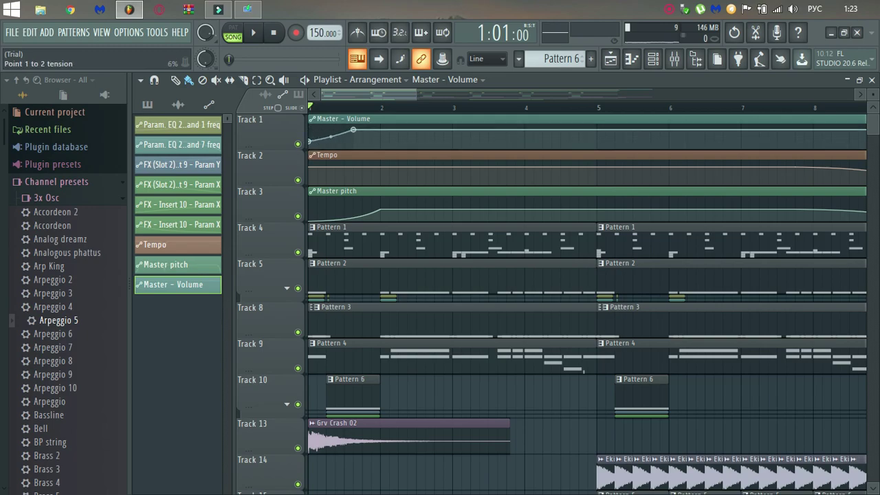
{"action": "left_click", "coordinate": [252, 36]}
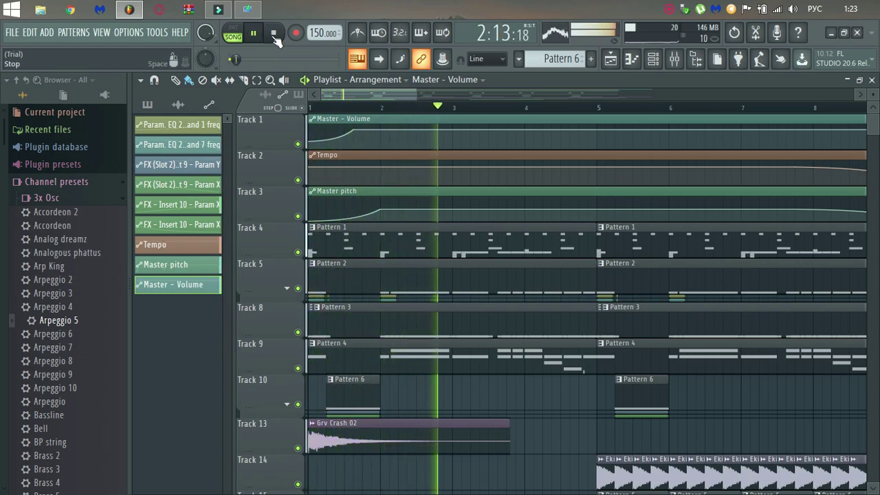
{"action": "left_click", "coordinate": [273, 33]}
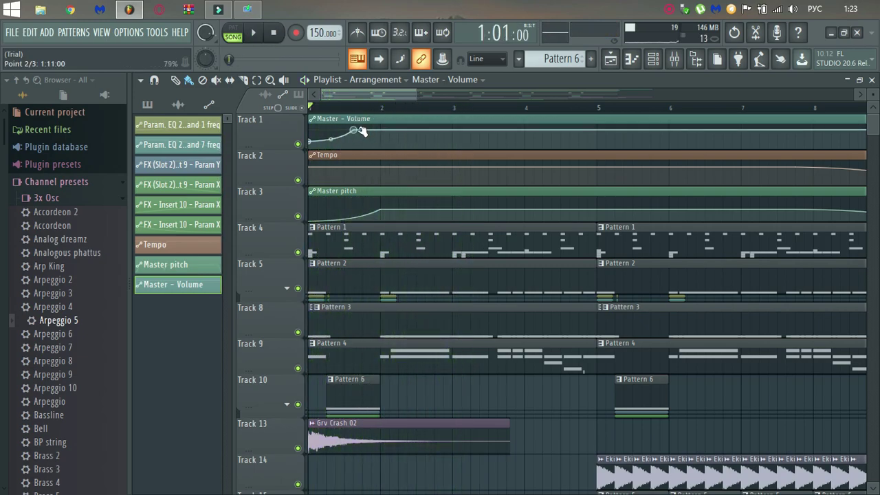
Lengthen the Master - Volume fade-in by moving its second point to 2:05:00, and paste the 80% value into that point
{"action": "left_click_drag", "start_coordinate": [382, 131], "coordinate": [408, 138]}
{"action": "right_click", "coordinate": [401, 134]}
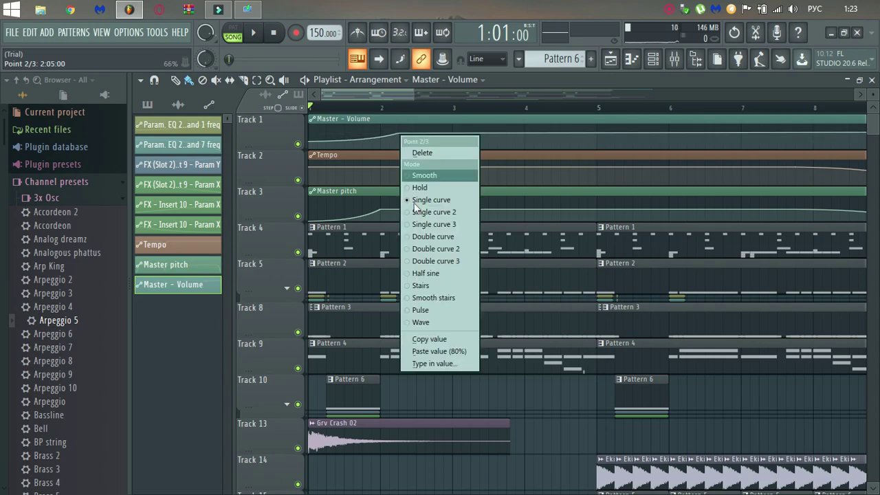
{"action": "left_click", "coordinate": [438, 351]}
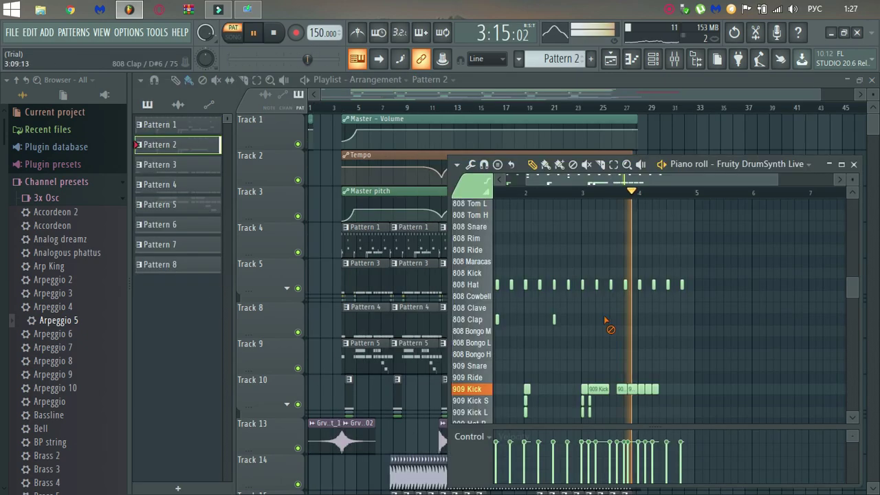